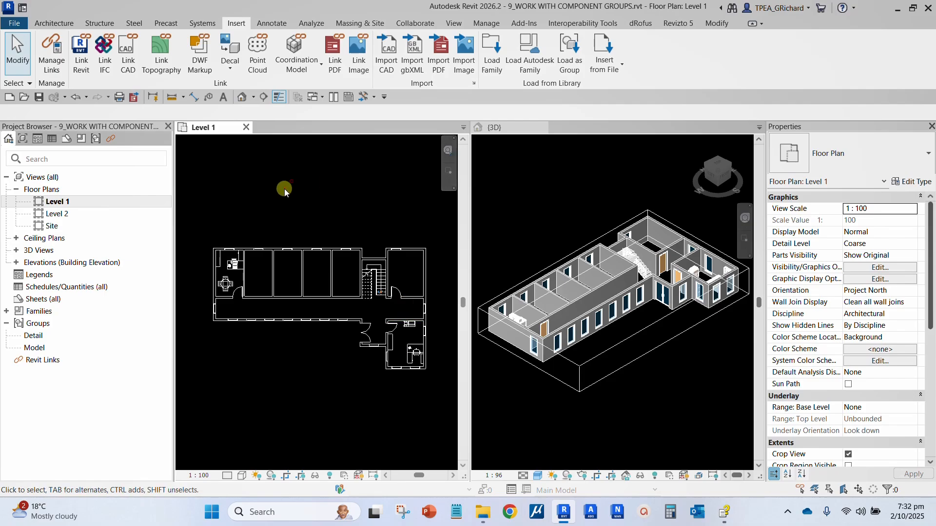
- Examine the furnished corner office and its furniture in the Level 1 plan and the 3D view
{"action": "scroll", "coordinate": [234, 255], "scroll_direction": "up", "scroll_amount": 5}
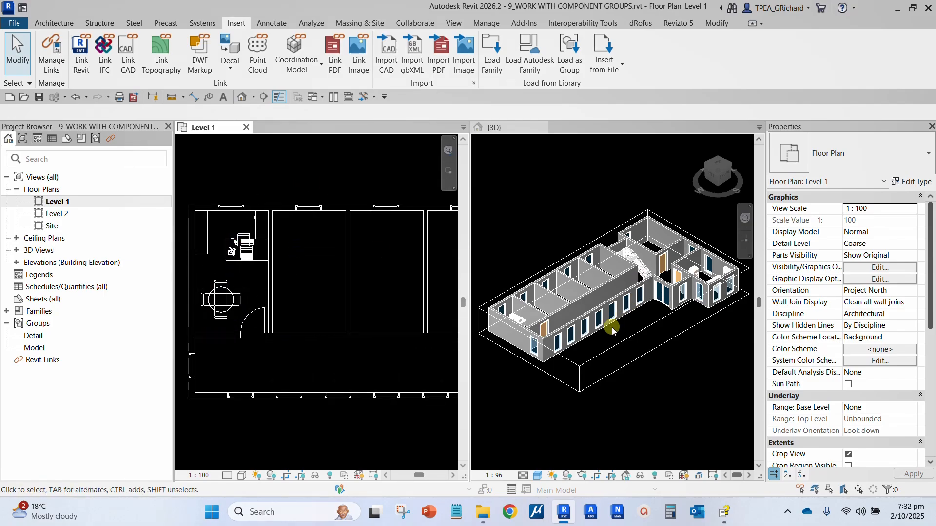
{"action": "scroll", "coordinate": [541, 336], "scroll_direction": "up", "scroll_amount": 5}
{"action": "middle_click_drag", "start_coordinate": [542, 336], "coordinate": [570, 336], "text": "shift"}
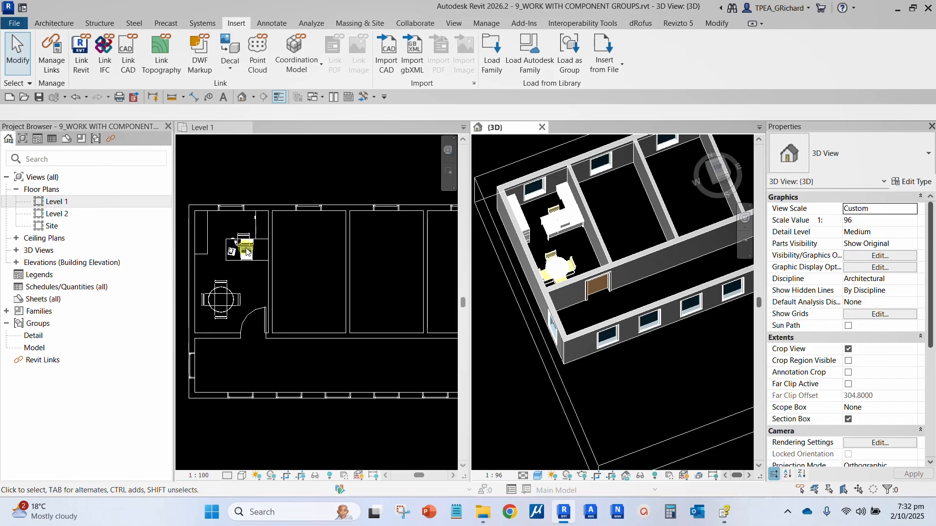
{"action": "left_click", "coordinate": [257, 292]}
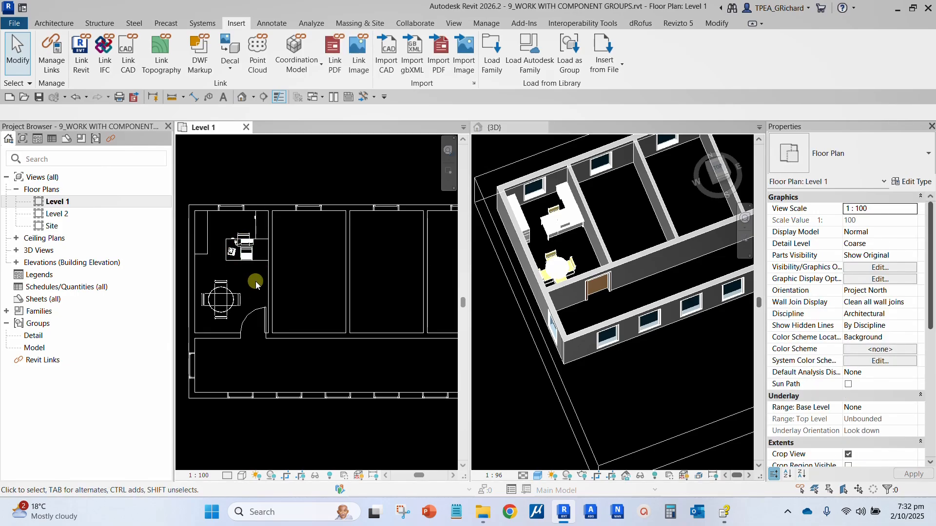
{"action": "left_click_drag", "start_coordinate": [247, 283], "coordinate": [212, 174]}
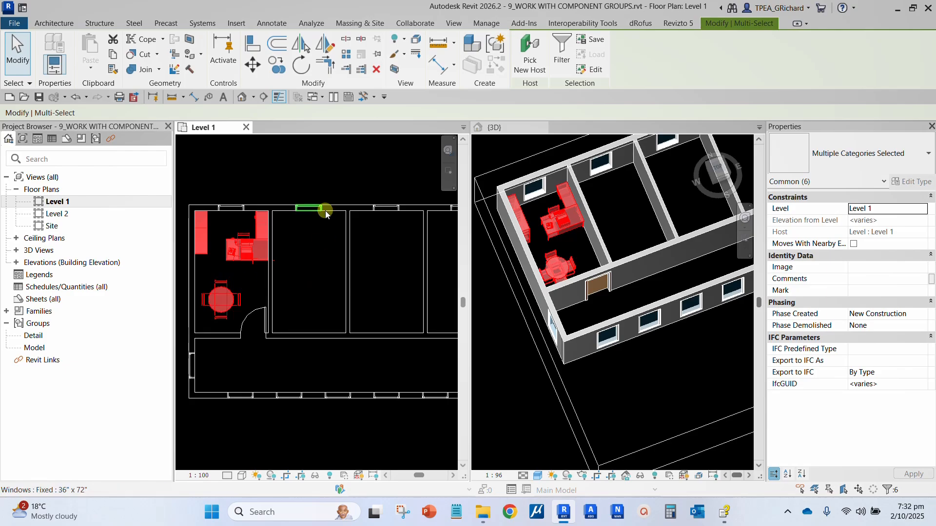
{"action": "left_click", "coordinate": [309, 169]}
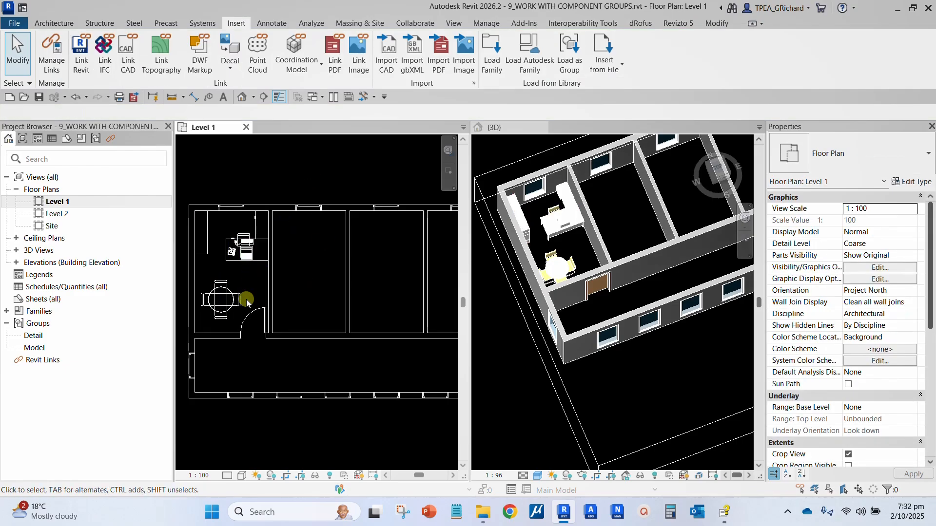
- Group all the furniture in the corner office as a model group named TYPICAL OFFICE LAYOUT
{"action": "middle_click_drag", "start_coordinate": [252, 303], "coordinate": [279, 284]}
{"action": "scroll", "coordinate": [279, 284], "scroll_direction": "down", "scroll_amount": 1}
{"action": "scroll", "coordinate": [238, 237], "scroll_direction": "up", "scroll_amount": 4}
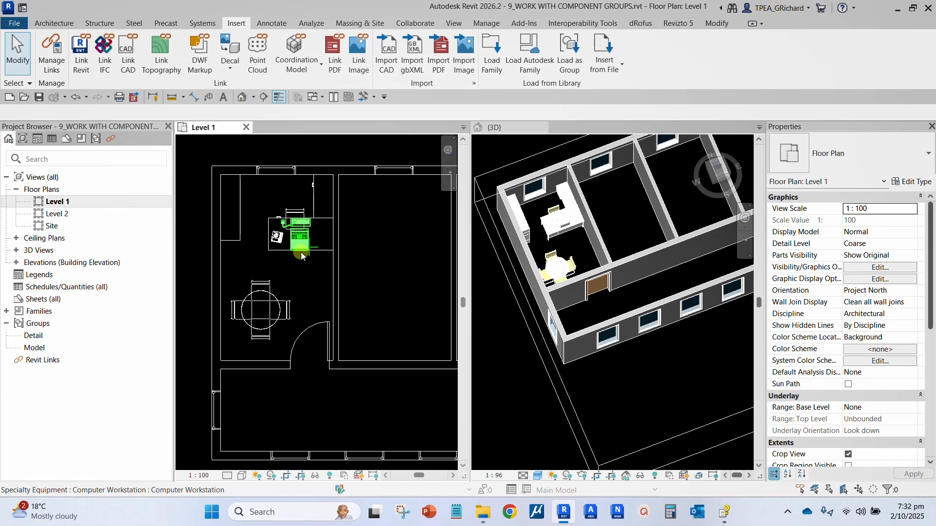
{"action": "left_click_drag", "start_coordinate": [317, 307], "coordinate": [230, 206]}
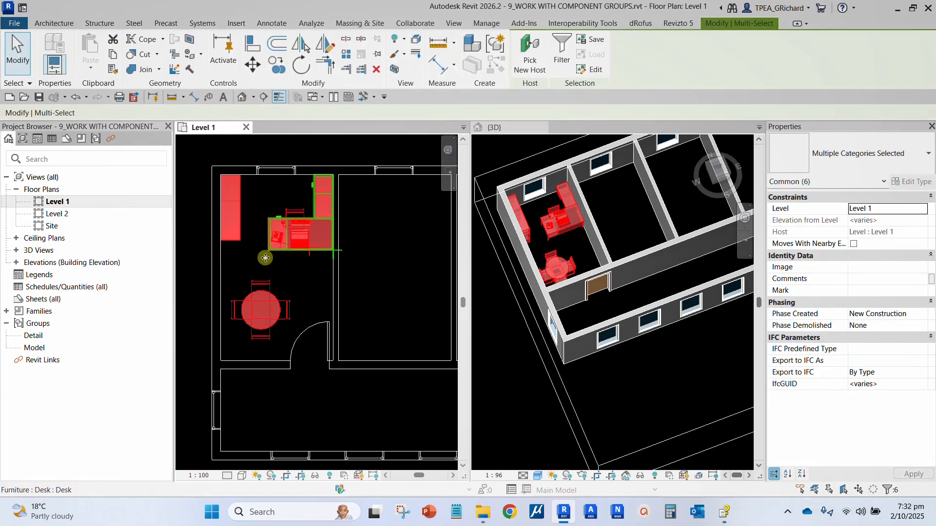
{"action": "key", "text": "ctrl"}
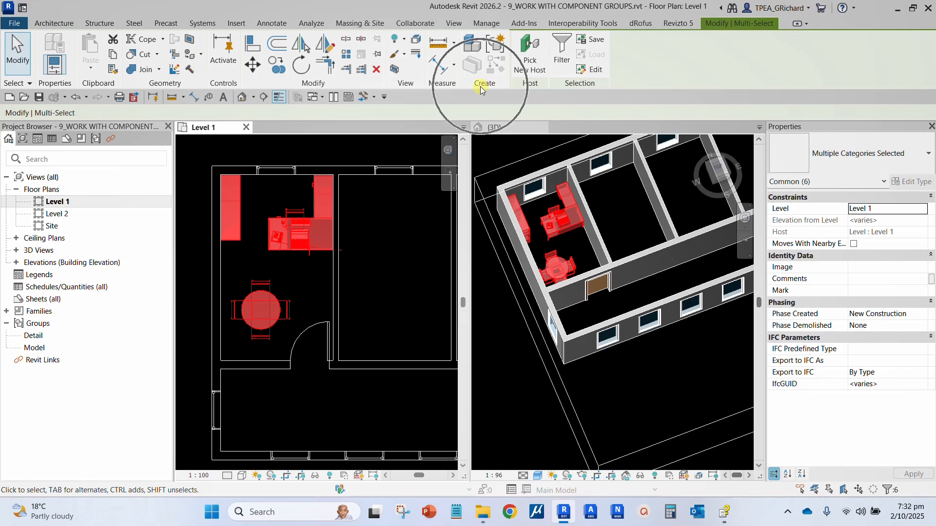
{"action": "key", "text": "ctrl"}
{"action": "key", "text": "ctrl"}
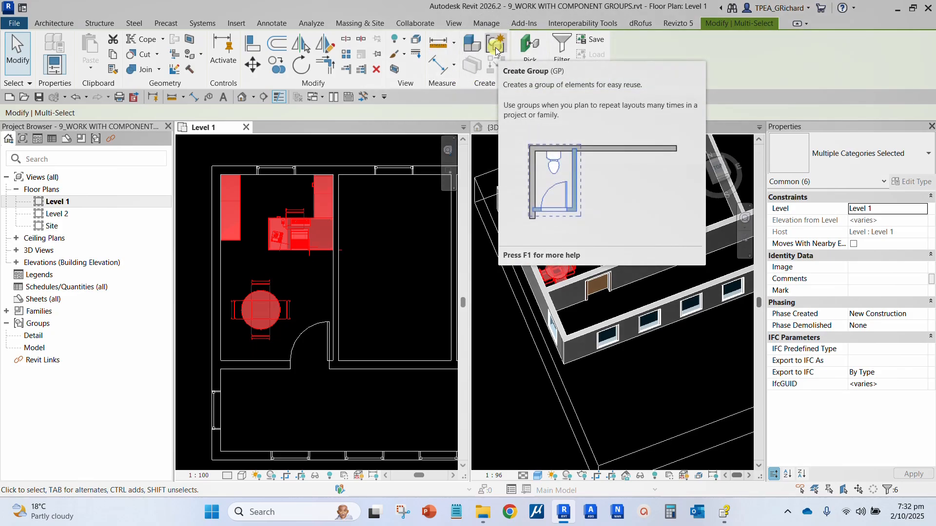
{"action": "key", "text": "ctrl"}
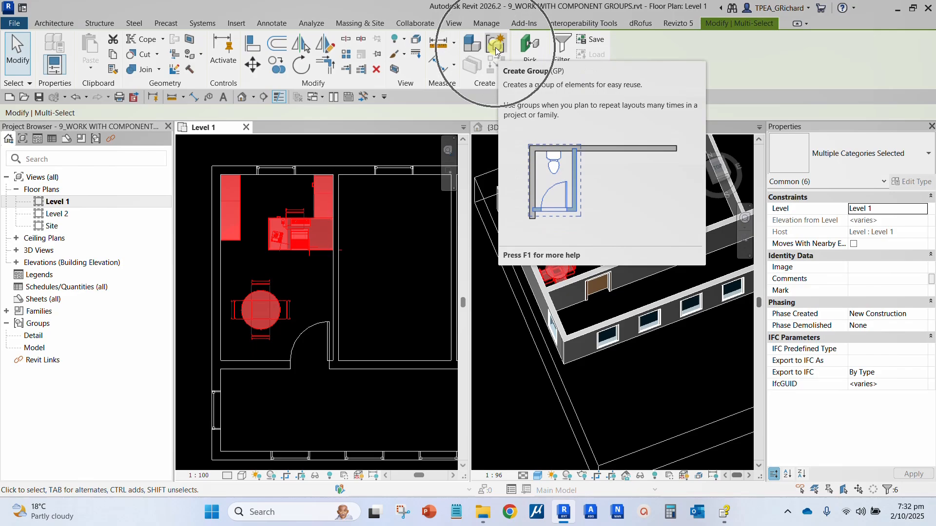
{"action": "left_click", "coordinate": [497, 49]}
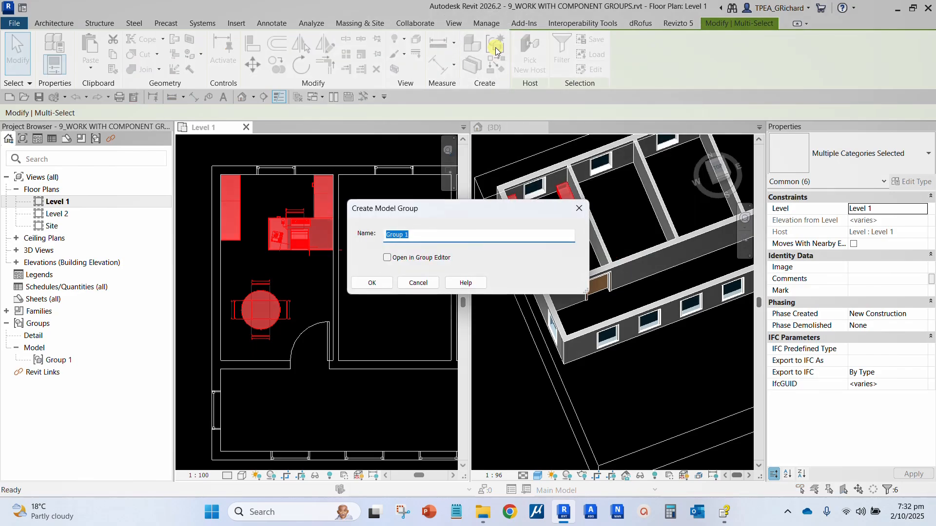
{"action": "key", "text": "ctrl"}
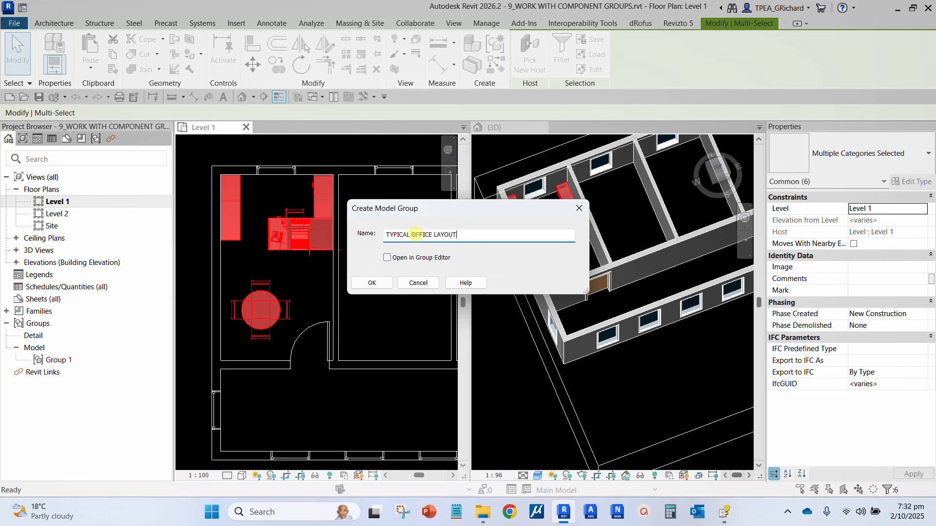
{"action": "key", "text": "ctrl"}
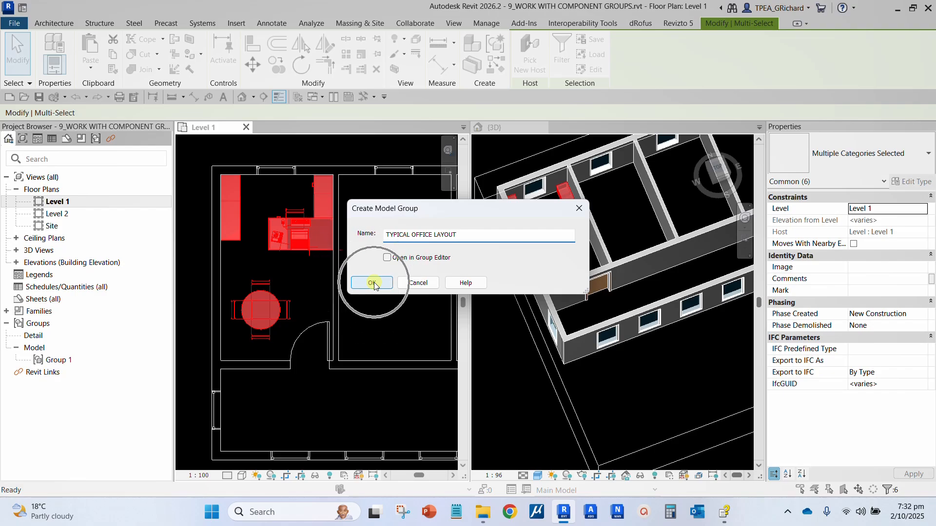
{"action": "left_click", "coordinate": [372, 283]}
- Move the origin of the TYPICAL OFFICE LAYOUT group to the upper-left exterior wall corner of the office
{"action": "left_click", "coordinate": [259, 147]}
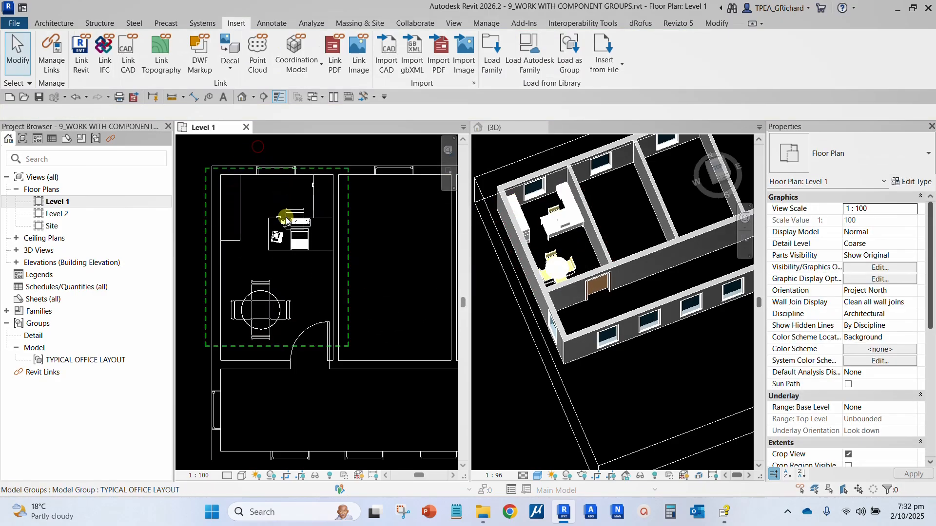
{"action": "left_click", "coordinate": [302, 230]}
{"action": "key", "text": "ctrl"}
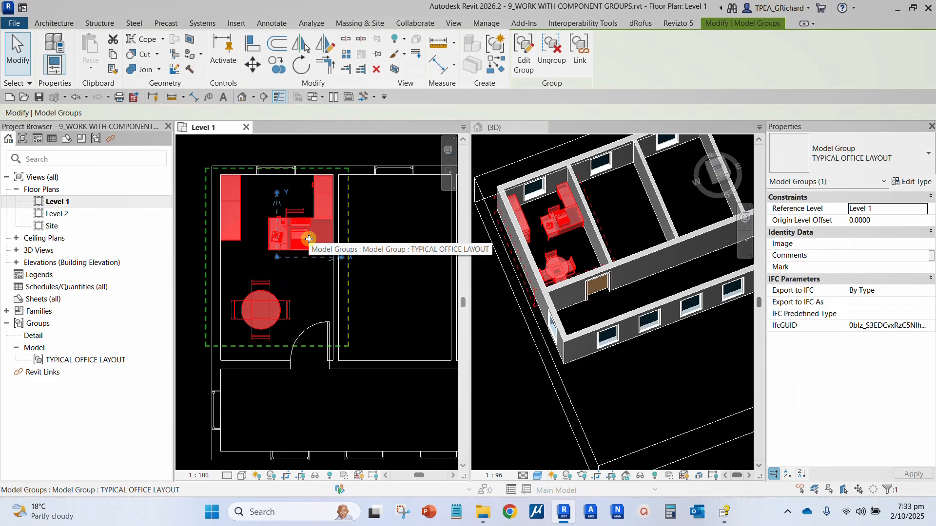
{"action": "key", "text": "ctrl"}
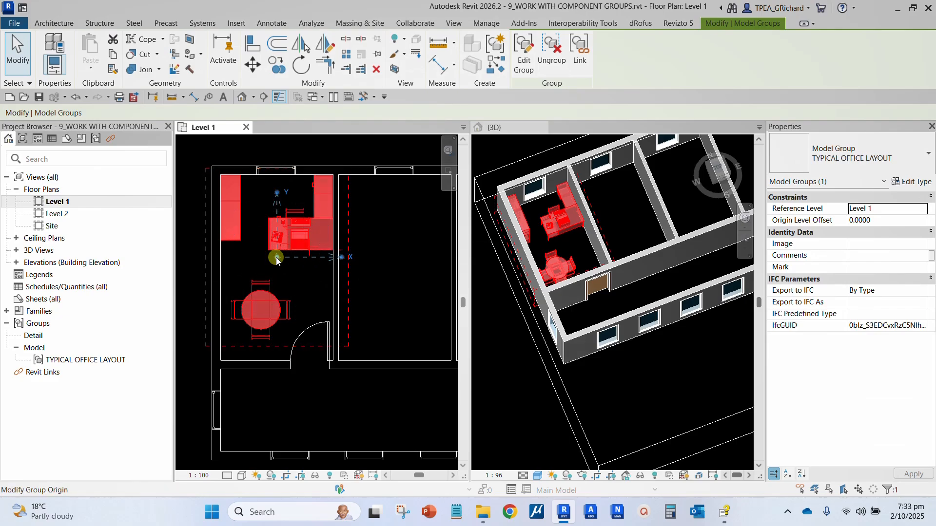
{"action": "left_click_drag", "start_coordinate": [276, 261], "coordinate": [276, 260]}
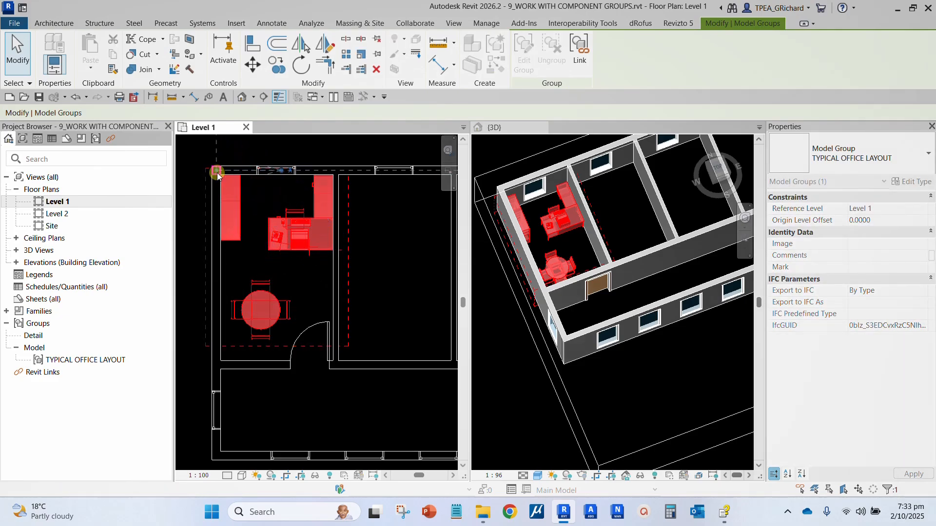
{"action": "left_click_drag", "start_coordinate": [218, 175], "coordinate": [217, 171]}
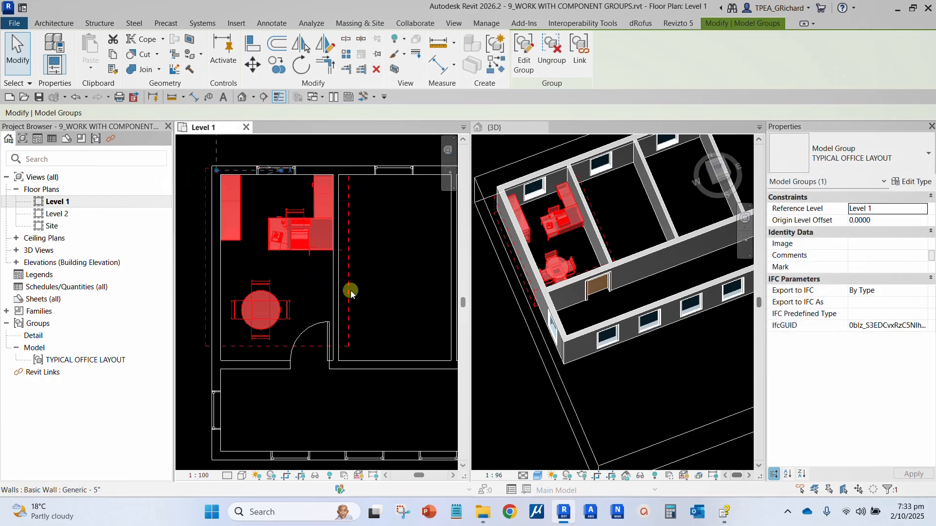
{"action": "key", "text": "Escape"}
- Copy the TYPICAL OFFICE LAYOUT group from the corner office into the third office, using the left wall's inner face as base point
{"action": "scroll", "coordinate": [292, 316], "scroll_direction": "down", "scroll_amount": 4}
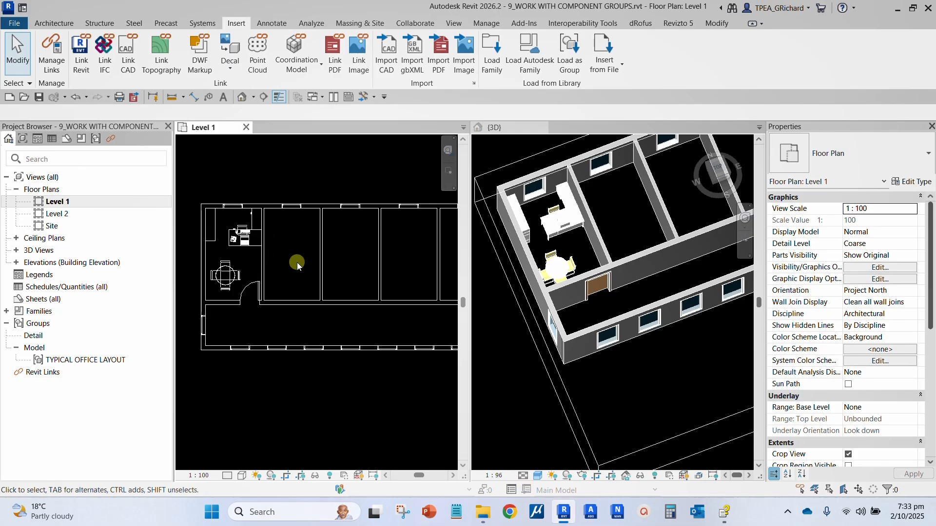
{"action": "scroll", "coordinate": [353, 265], "scroll_direction": "down", "scroll_amount": 2}
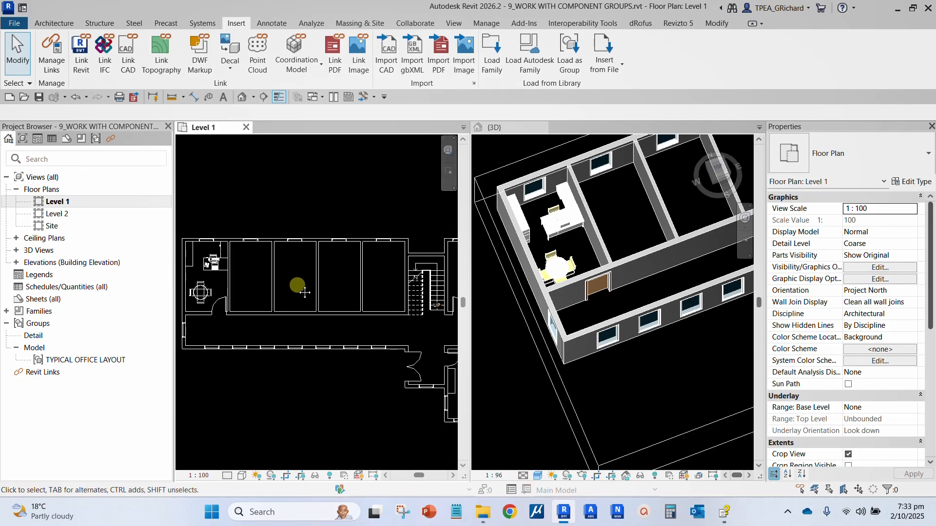
{"action": "key", "text": "ctrl"}
{"action": "middle_click_drag", "start_coordinate": [258, 267], "coordinate": [348, 255]}
{"action": "scroll", "coordinate": [279, 266], "scroll_direction": "up", "scroll_amount": 1}
{"action": "scroll", "coordinate": [290, 264], "scroll_direction": "up", "scroll_amount": 2}
{"action": "left_click", "coordinate": [316, 256]}
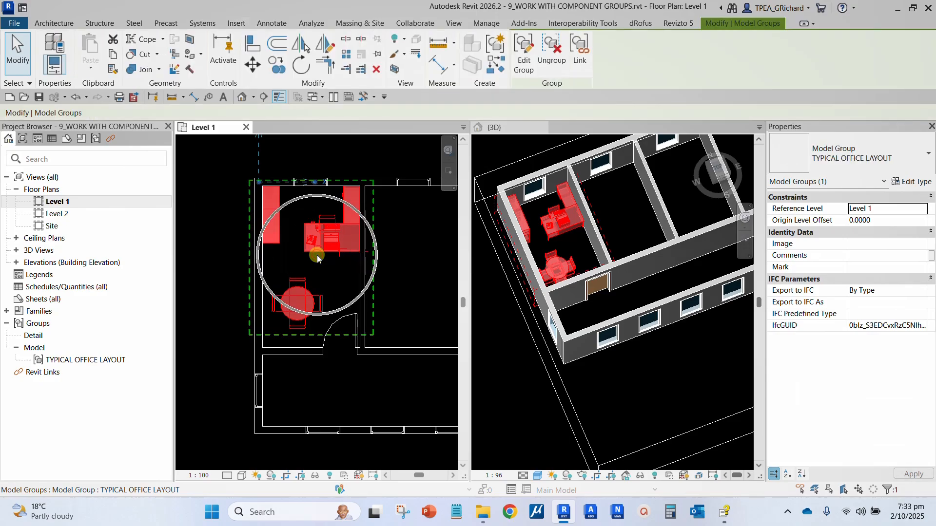
{"action": "left_click", "coordinate": [277, 65]}
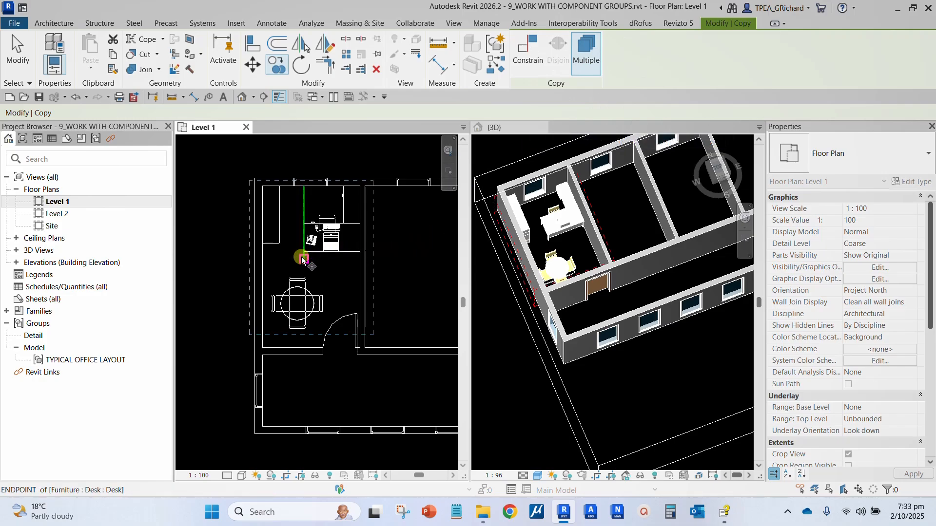
{"action": "left_click", "coordinate": [262, 268]}
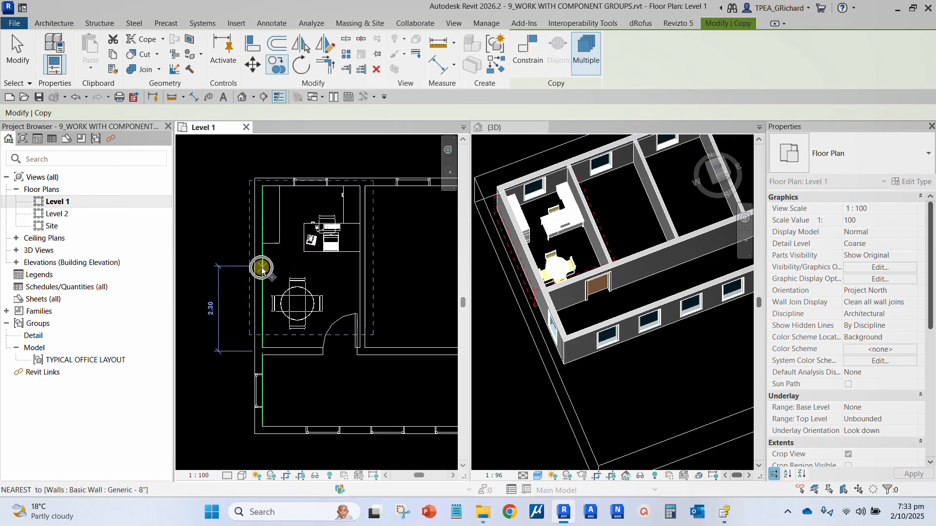
{"action": "scroll", "coordinate": [266, 268], "scroll_direction": "down", "scroll_amount": 2}
{"action": "middle_click_drag", "start_coordinate": [356, 278], "coordinate": [300, 284]}
{"action": "scroll", "coordinate": [302, 287], "scroll_direction": "up", "scroll_amount": 3}
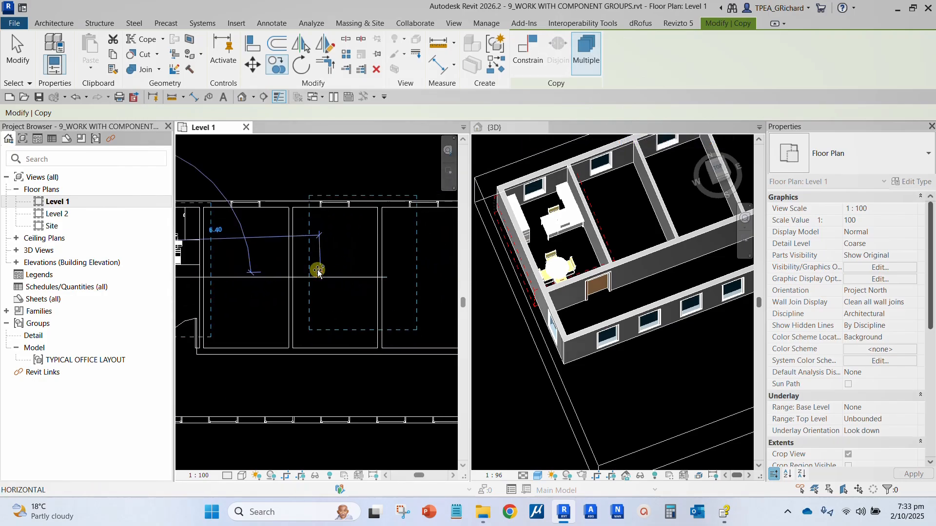
{"action": "left_click", "coordinate": [296, 281]}
- Place another copy of the furniture group in the fifth office beside the stairs and end the Copy command
{"action": "scroll", "coordinate": [303, 287], "scroll_direction": "down", "scroll_amount": 3}
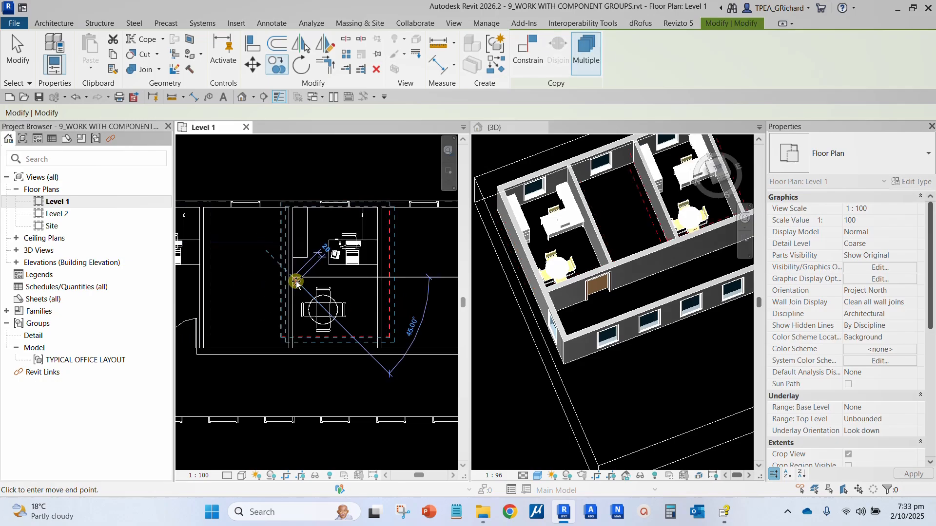
{"action": "scroll", "coordinate": [362, 286], "scroll_direction": "up", "scroll_amount": 3}
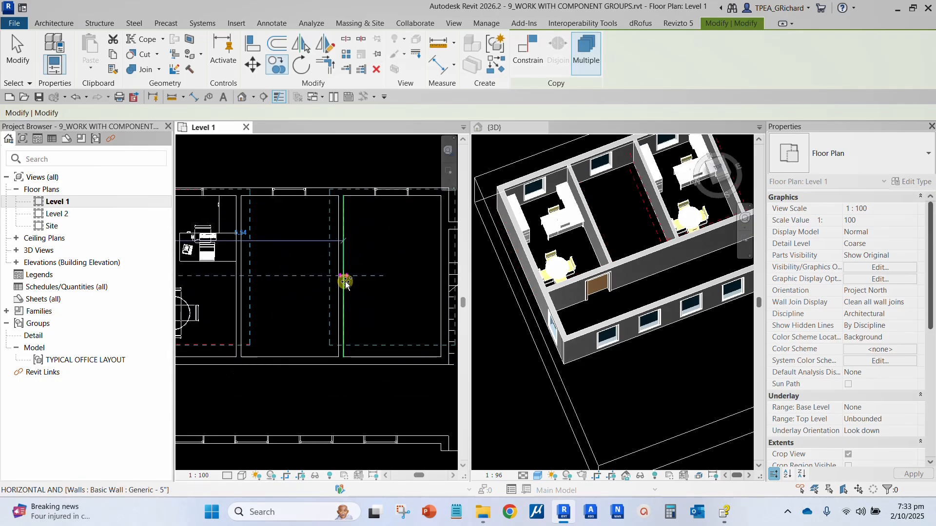
{"action": "scroll", "coordinate": [344, 283], "scroll_direction": "down", "scroll_amount": 2}
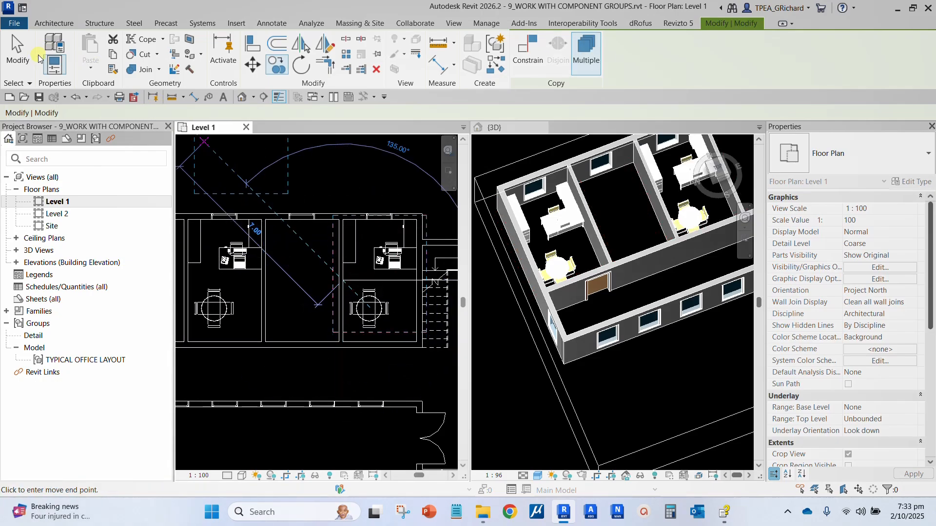
{"action": "left_click", "coordinate": [19, 49]}
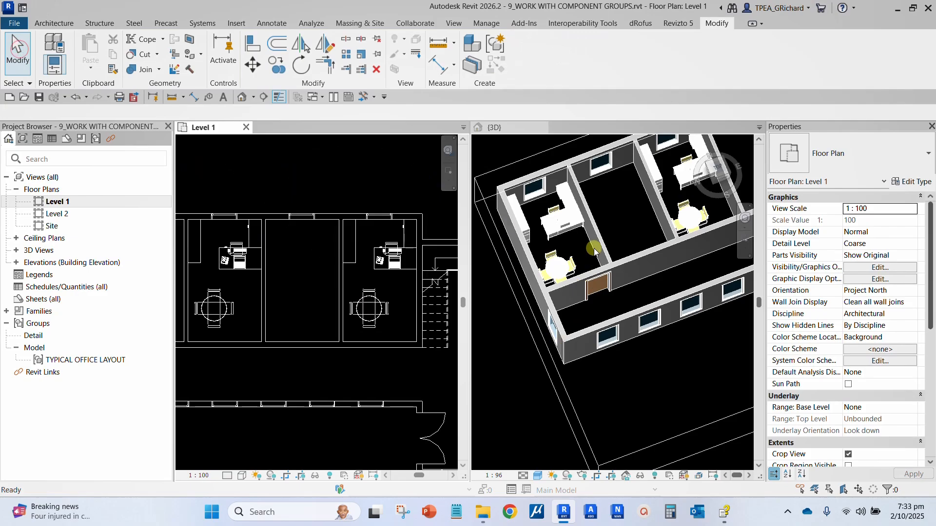
- Mirror the furniture groups of the third and fifth offices about the centreline of the wall between the third and fourth offices, then deselect
{"action": "scroll", "coordinate": [594, 248], "scroll_direction": "down", "scroll_amount": 6}
{"action": "scroll", "coordinate": [652, 214], "scroll_direction": "up", "scroll_amount": 4}
{"action": "middle_click_drag", "start_coordinate": [656, 271], "coordinate": [556, 305], "text": "shift"}
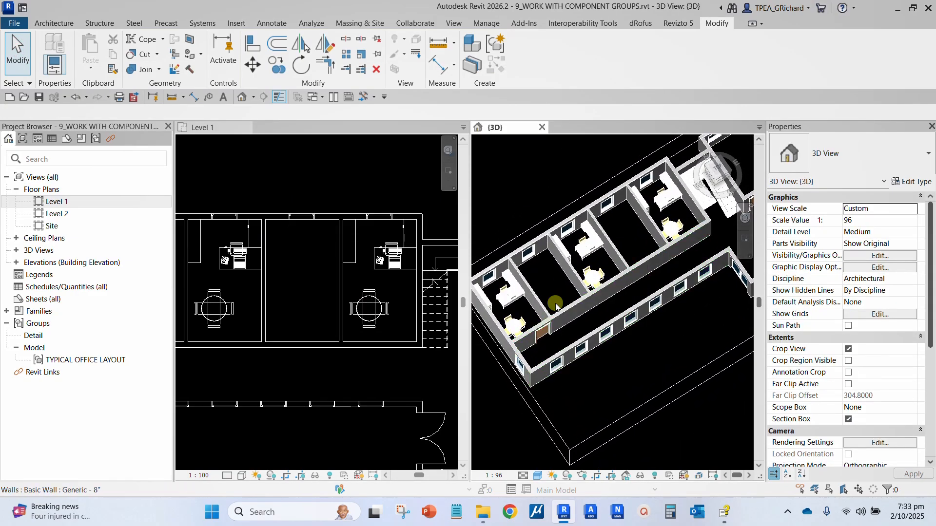
{"action": "left_click", "coordinate": [337, 166]}
{"action": "scroll", "coordinate": [338, 175], "scroll_direction": "down", "scroll_amount": 2}
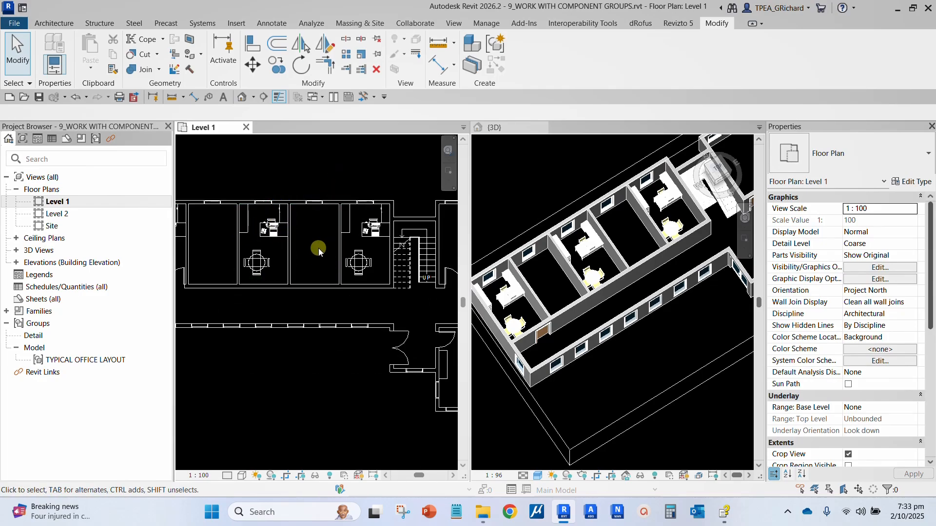
{"action": "left_click", "coordinate": [363, 233]}
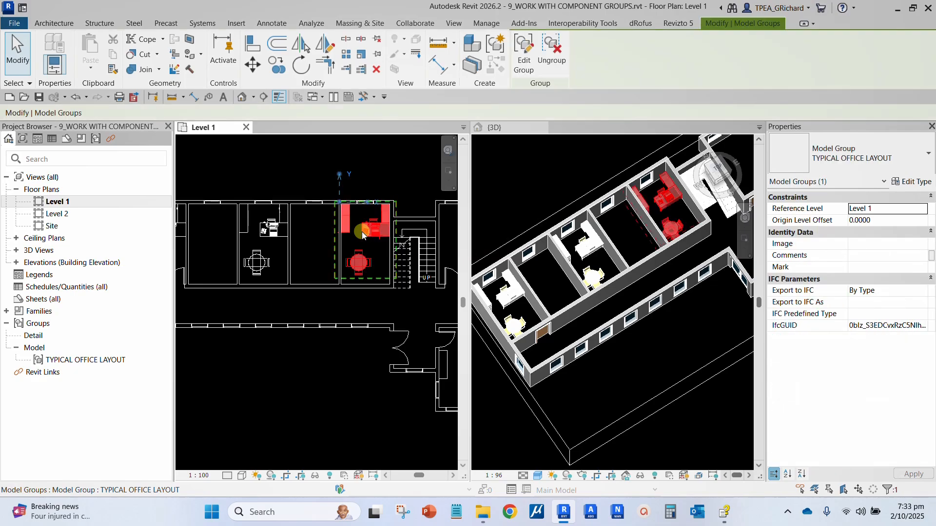
{"action": "left_click", "coordinate": [269, 227], "text": "ctrl"}
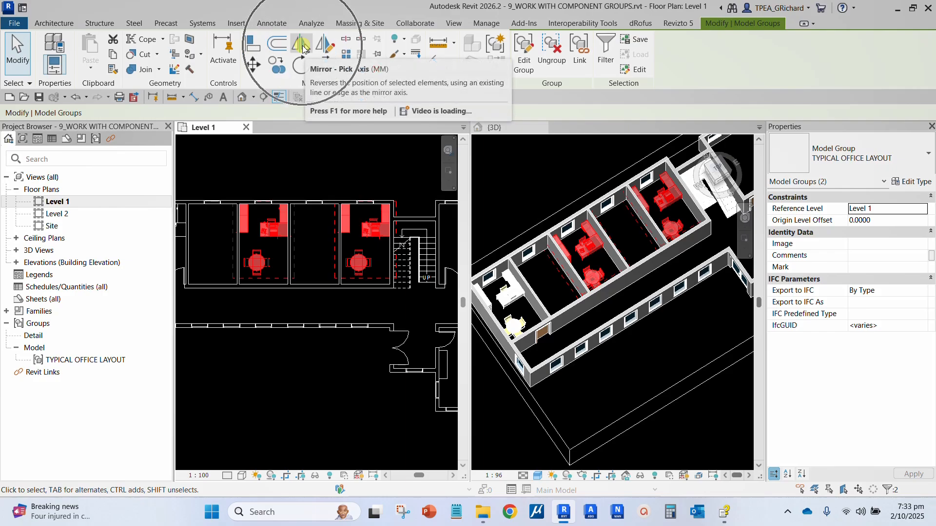
{"action": "left_click", "coordinate": [303, 47]}
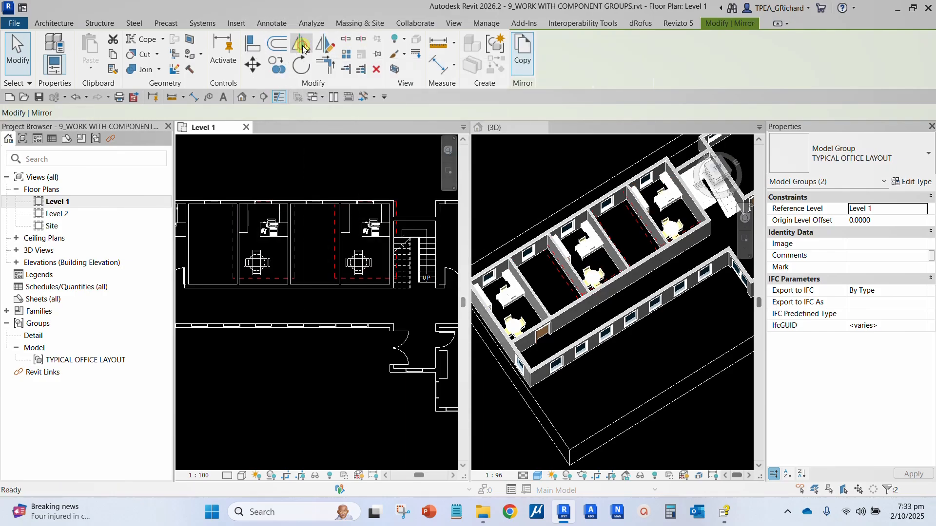
{"action": "scroll", "coordinate": [295, 219], "scroll_direction": "up", "scroll_amount": 2}
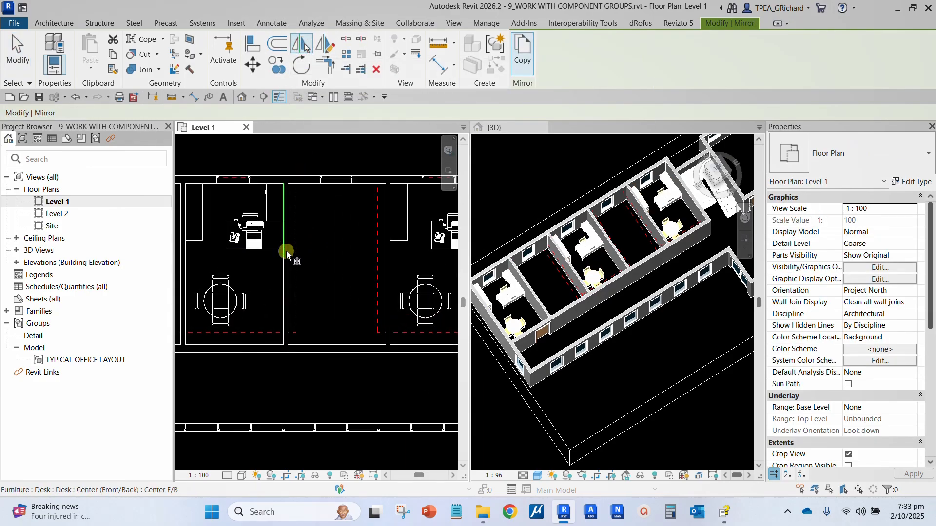
{"action": "scroll", "coordinate": [287, 253], "scroll_direction": "up", "scroll_amount": 2}
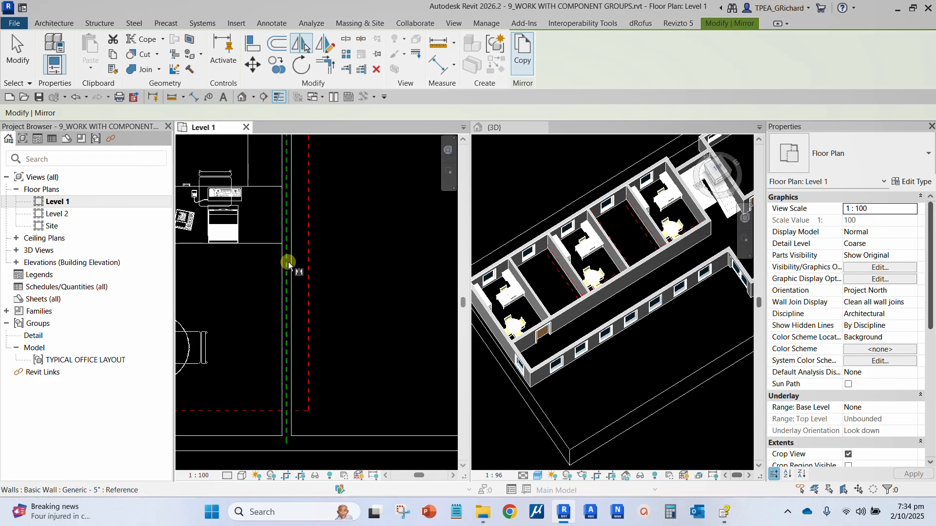
{"action": "left_click", "coordinate": [288, 263]}
{"action": "scroll", "coordinate": [295, 263], "scroll_direction": "down", "scroll_amount": 3}
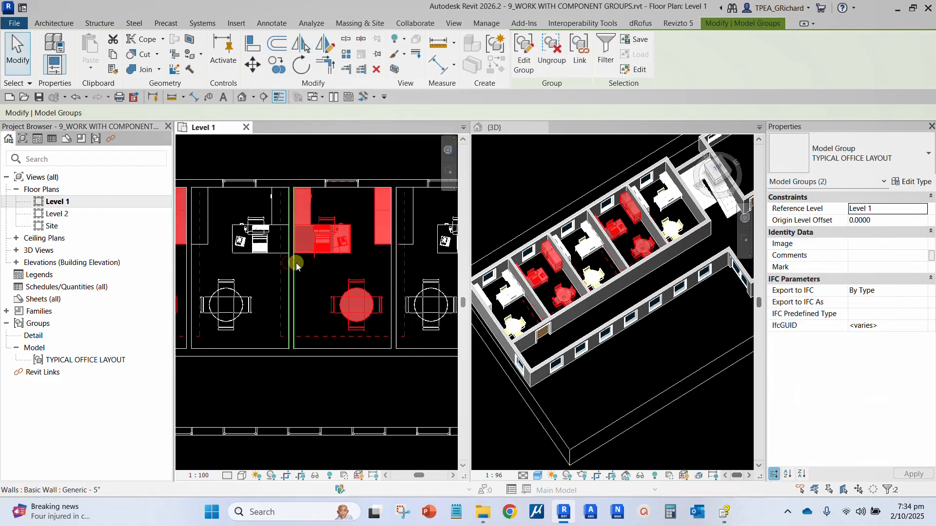
{"action": "scroll", "coordinate": [273, 287], "scroll_direction": "down", "scroll_amount": 2}
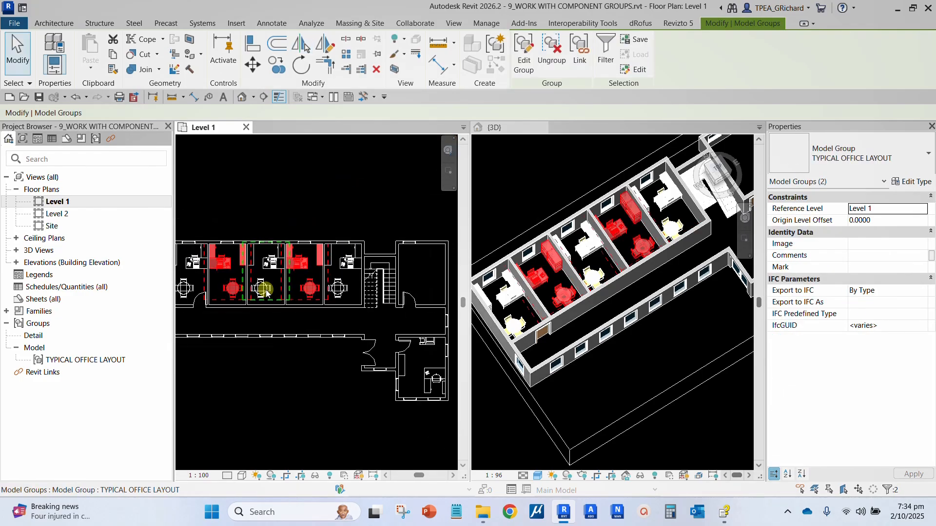
{"action": "left_click", "coordinate": [19, 51]}
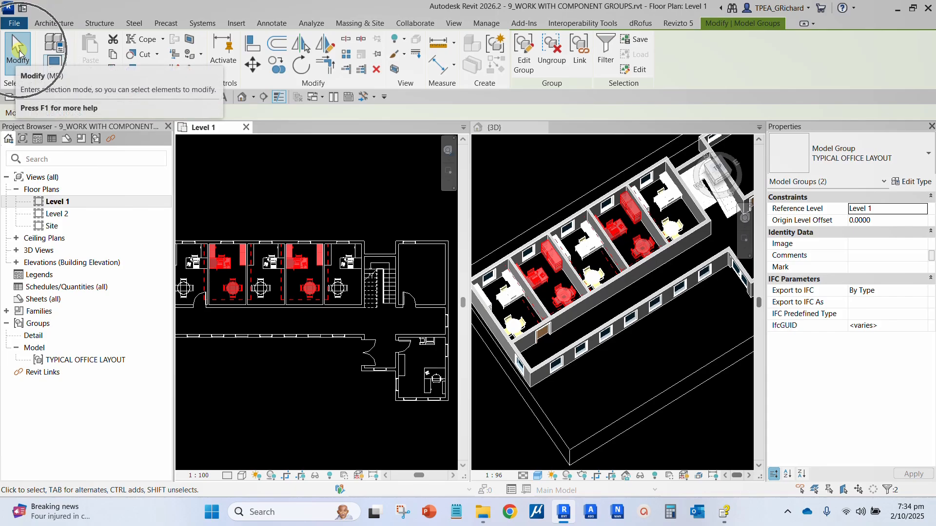
{"action": "left_click", "coordinate": [19, 51]}
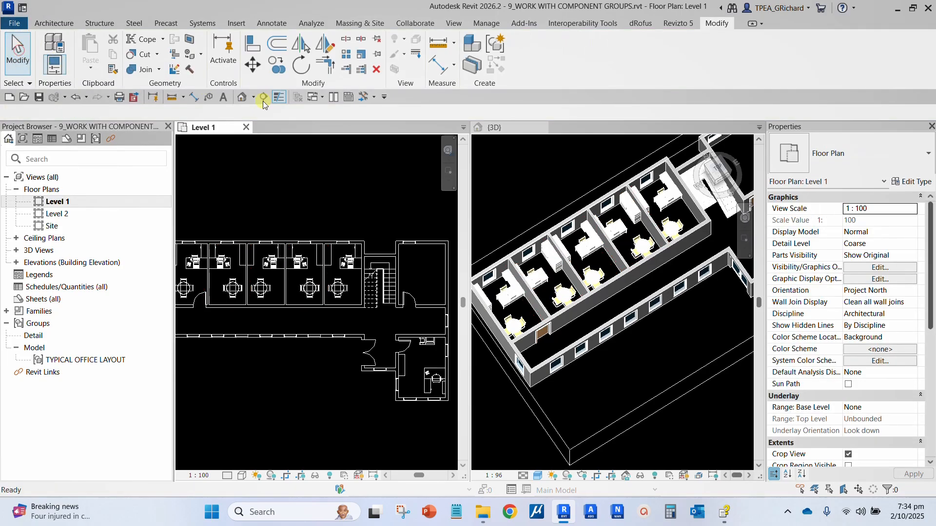
- Open the corner office's TYPICAL OFFICE LAYOUT group for editing
{"action": "left_click", "coordinate": [351, 181]}
{"action": "middle_click_drag", "start_coordinate": [268, 204], "coordinate": [346, 168]}
{"action": "scroll", "coordinate": [331, 271], "scroll_direction": "up", "scroll_amount": 2}
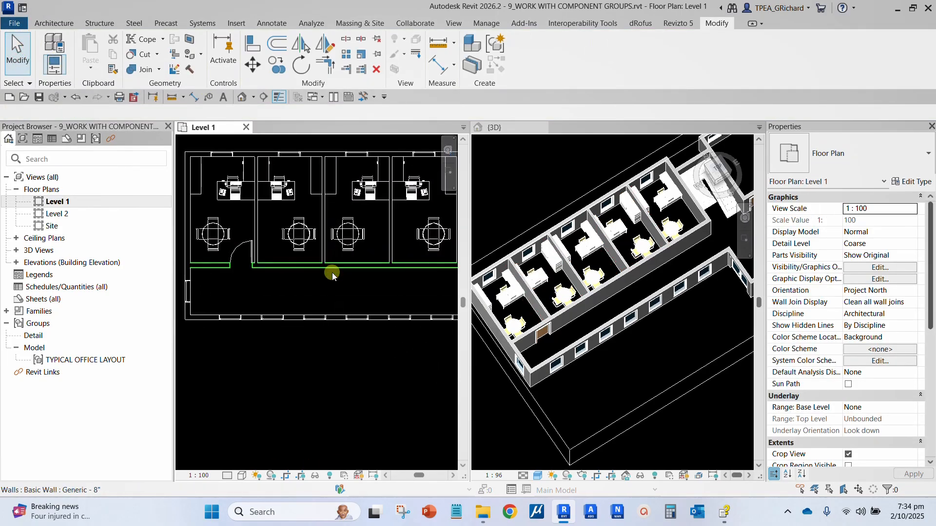
{"action": "scroll", "coordinate": [261, 259], "scroll_direction": "up", "scroll_amount": 2}
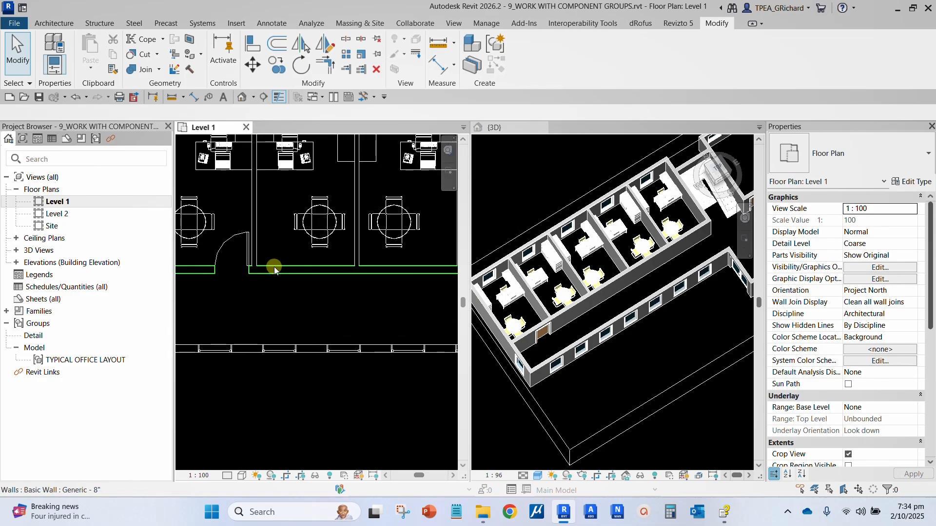
{"action": "scroll", "coordinate": [277, 268], "scroll_direction": "down", "scroll_amount": 3}
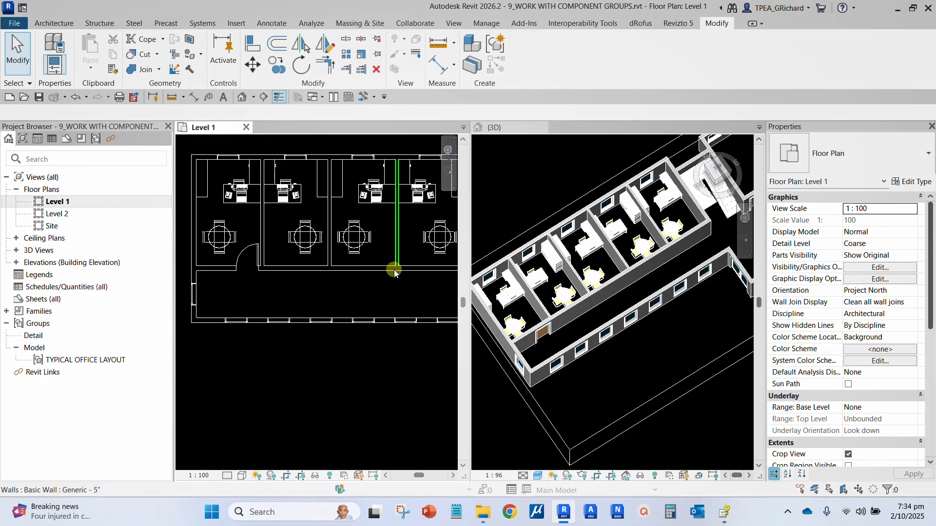
{"action": "middle_click_drag", "start_coordinate": [342, 286], "coordinate": [341, 288]}
{"action": "scroll", "coordinate": [355, 200], "scroll_direction": "up", "scroll_amount": 2}
{"action": "scroll", "coordinate": [328, 162], "scroll_direction": "up", "scroll_amount": 2}
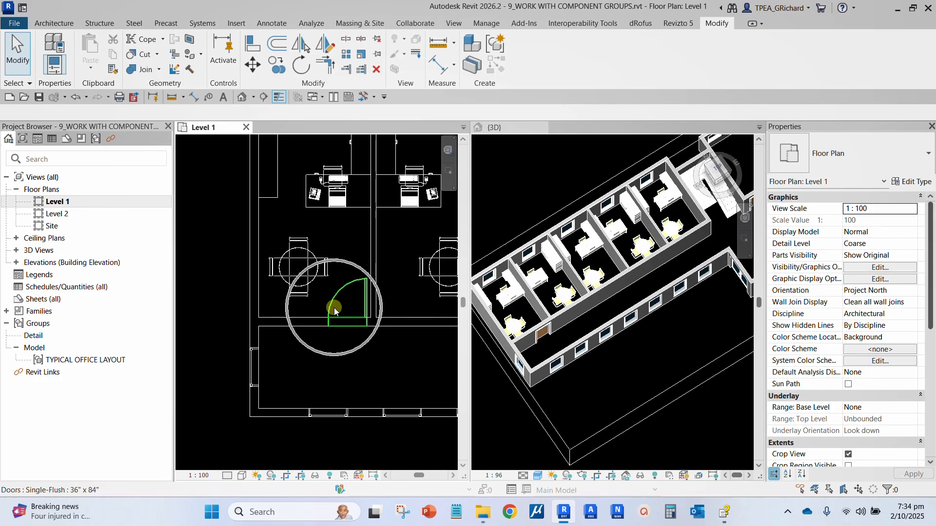
{"action": "middle_click_drag", "start_coordinate": [341, 337], "coordinate": [324, 349]}
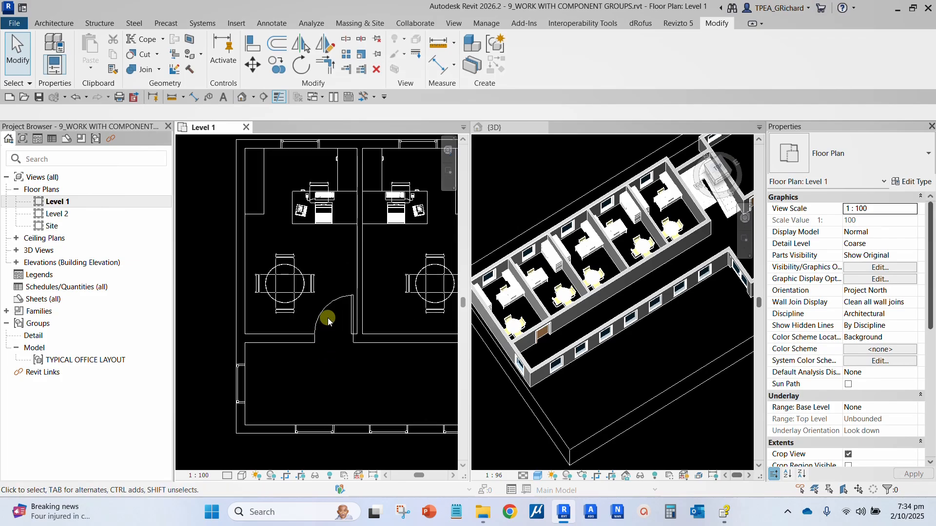
{"action": "left_click", "coordinate": [293, 215]}
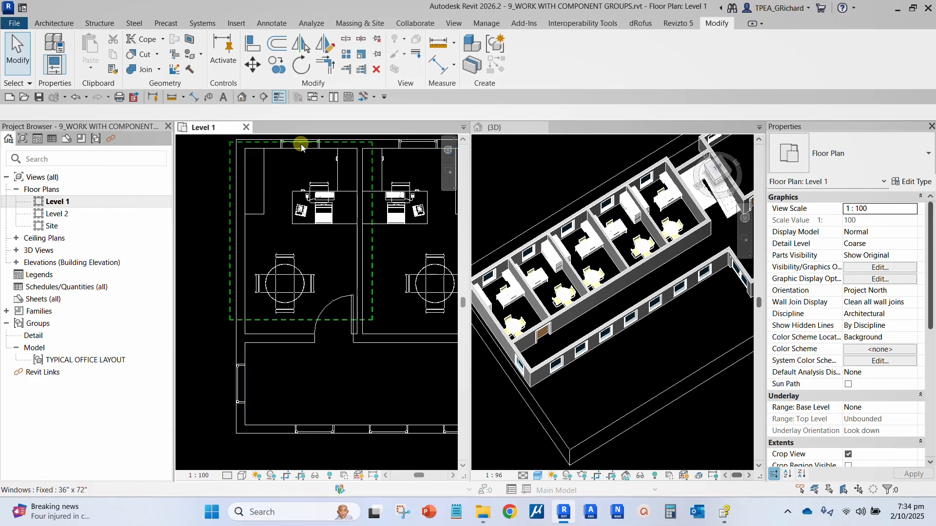
{"action": "left_click", "coordinate": [290, 216]}
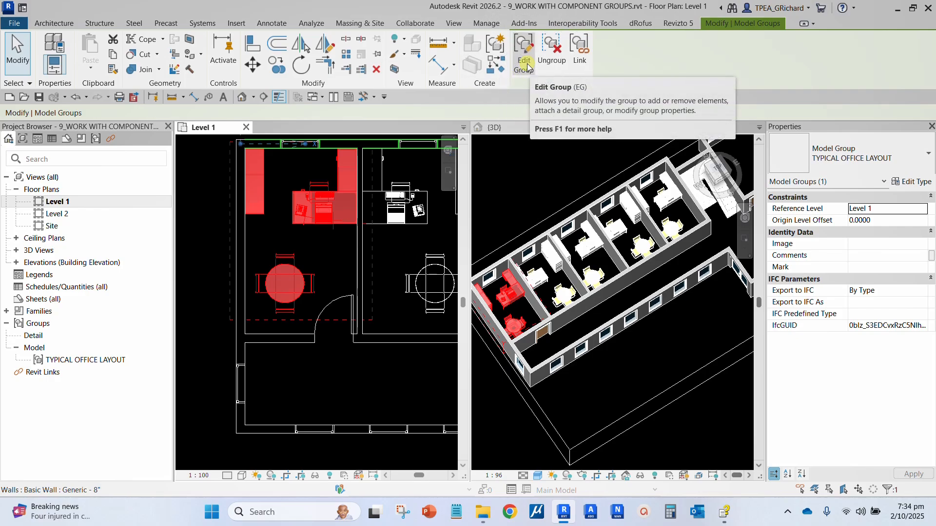
{"action": "left_click", "coordinate": [527, 67]}
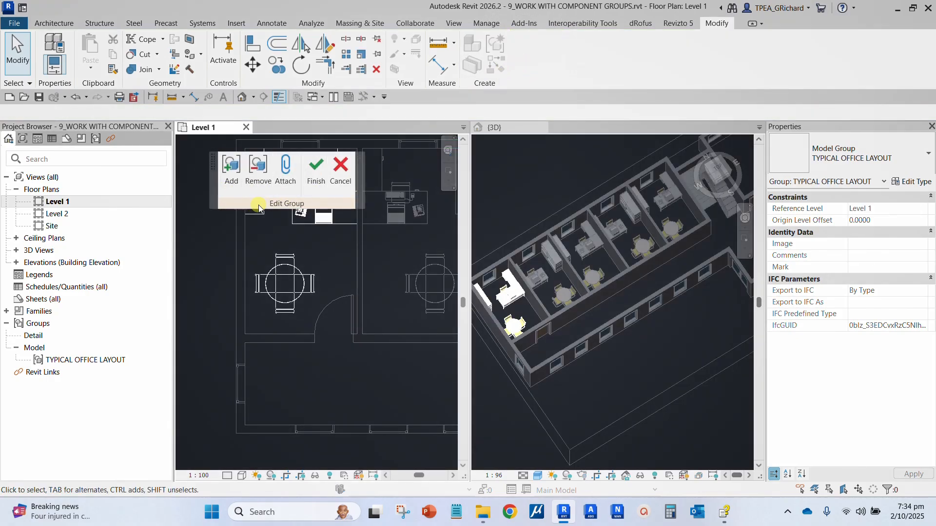
- Add the corner office's single-flush door to the TYPICAL OFFICE LAYOUT group and finish editing the group
{"action": "scroll", "coordinate": [263, 298], "scroll_direction": "down", "scroll_amount": 2}
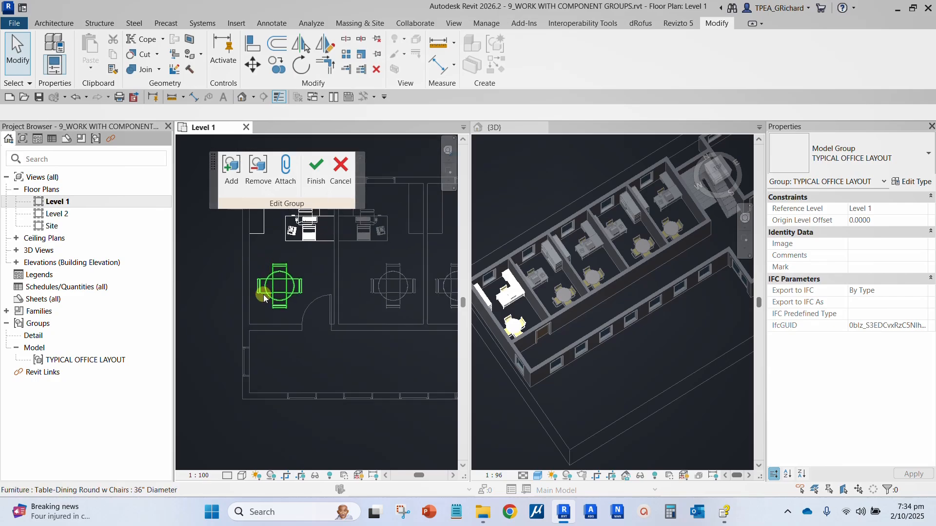
{"action": "scroll", "coordinate": [265, 292], "scroll_direction": "down", "scroll_amount": 2}
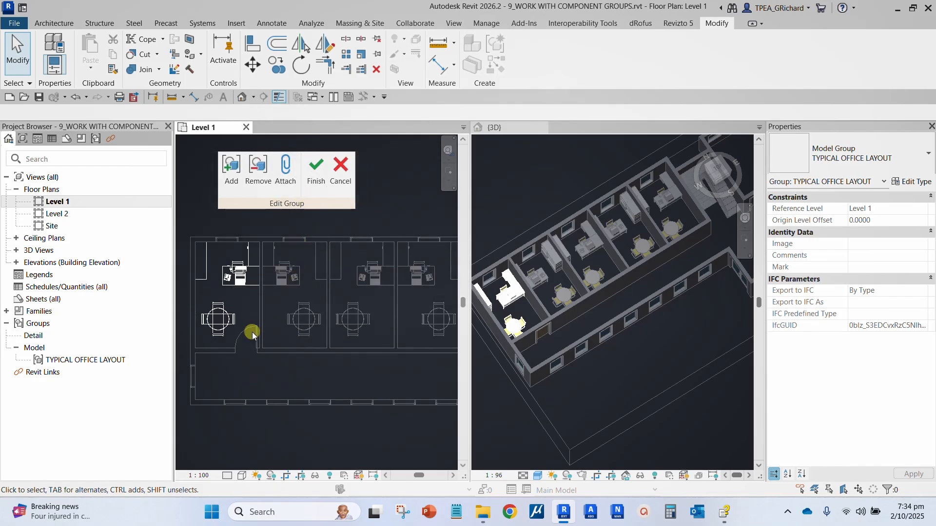
{"action": "left_click", "coordinate": [233, 174]}
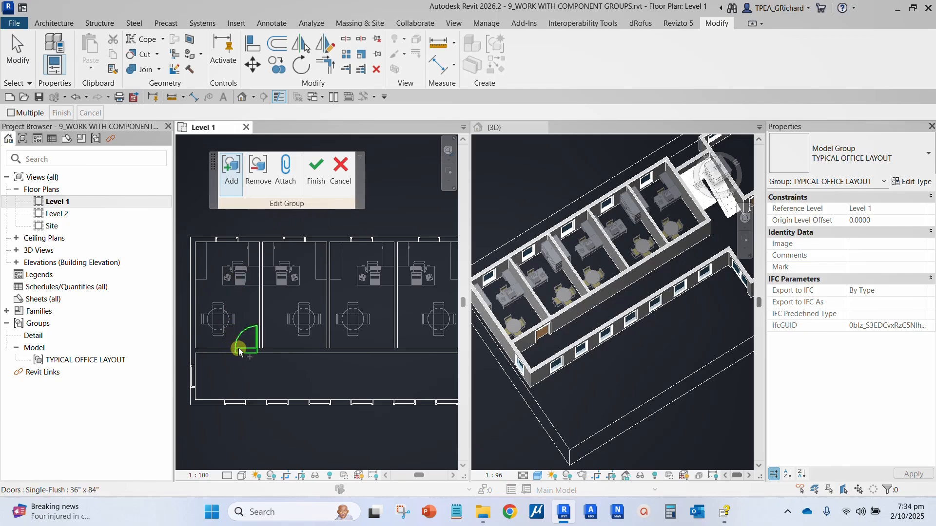
{"action": "left_click", "coordinate": [244, 335]}
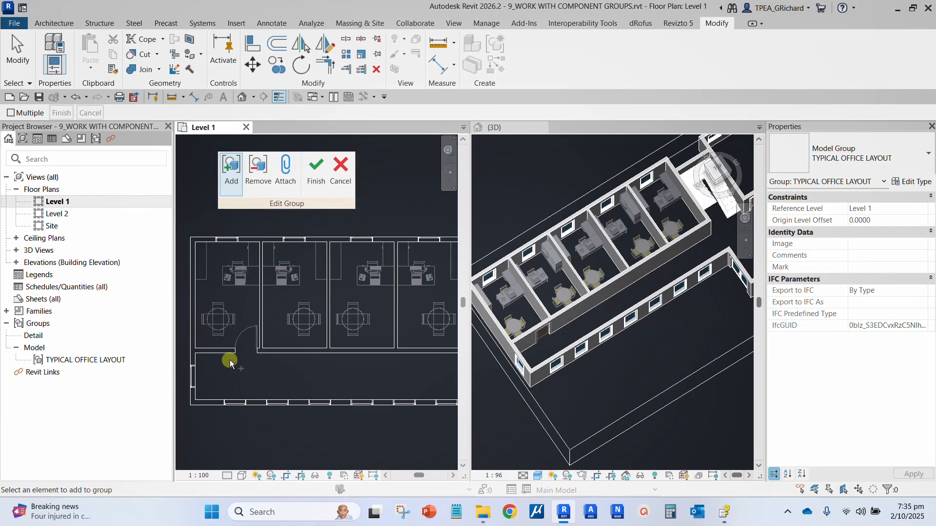
{"action": "left_click", "coordinate": [313, 174]}
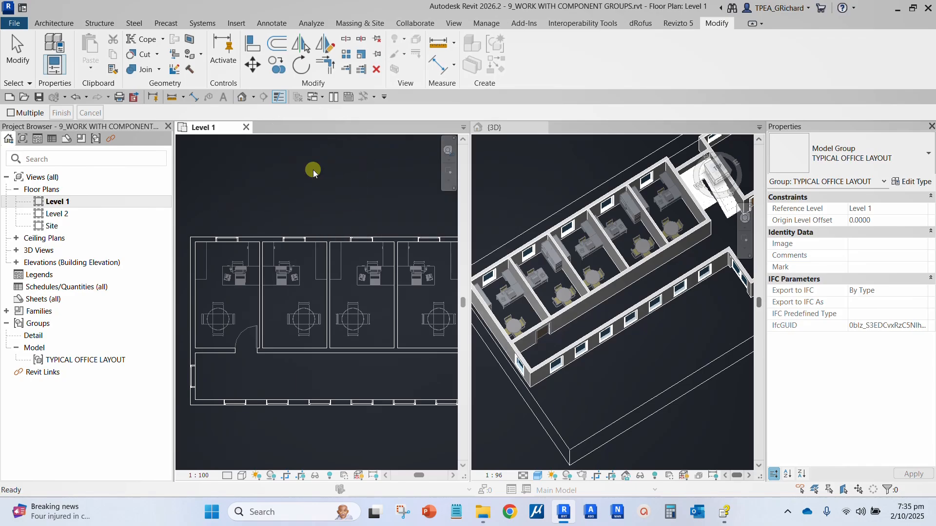
- Review the door placement across the Level 1 offices, check the office layout on the Level 2 floor plan, and return to Level 1
{"action": "scroll", "coordinate": [304, 315], "scroll_direction": "down", "scroll_amount": 1}
{"action": "middle_click_drag", "start_coordinate": [303, 314], "coordinate": [266, 267]}
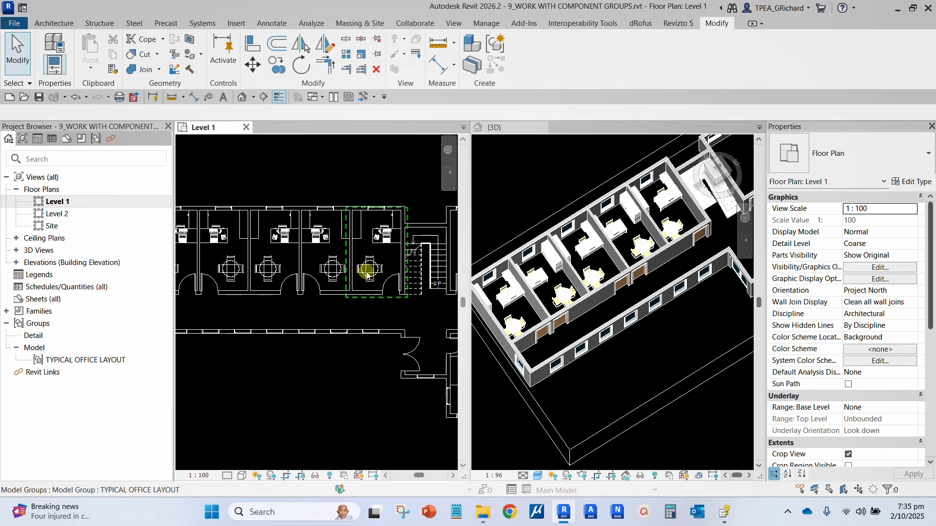
{"action": "scroll", "coordinate": [300, 286], "scroll_direction": "down", "scroll_amount": 1}
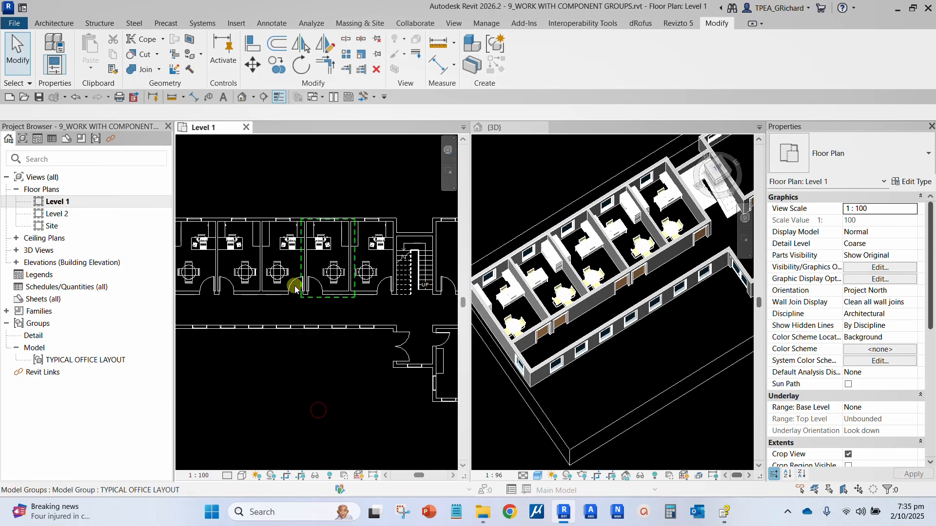
{"action": "middle_click_drag", "start_coordinate": [329, 372], "coordinate": [338, 373]}
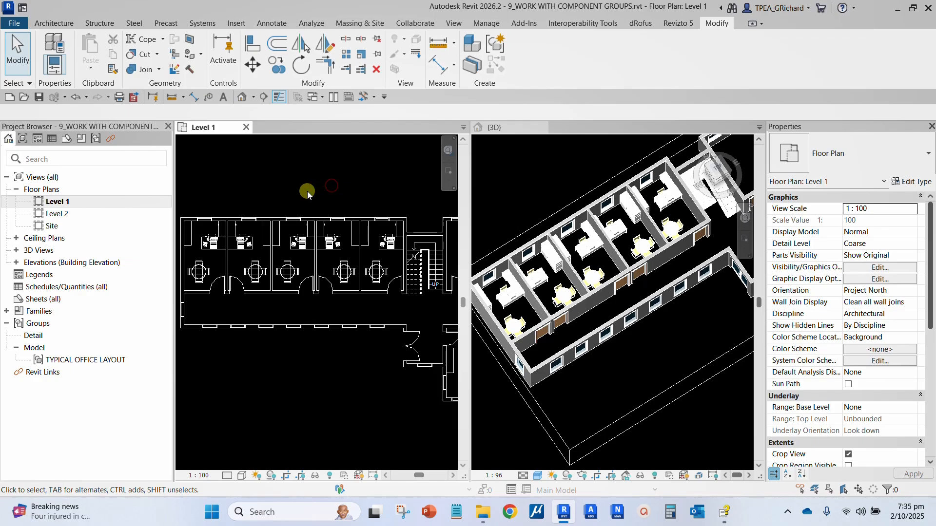
{"action": "scroll", "coordinate": [307, 191], "scroll_direction": "down", "scroll_amount": 1}
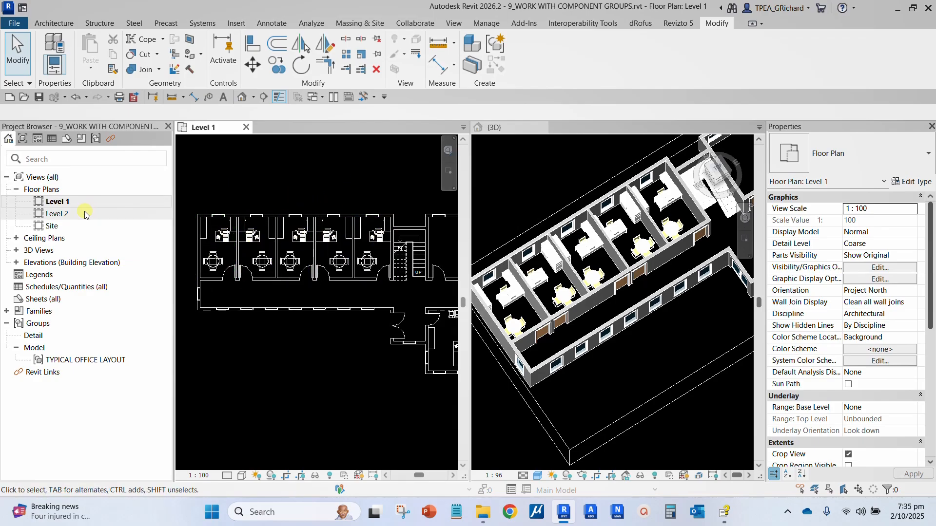
{"action": "double_click", "coordinate": [71, 213]}
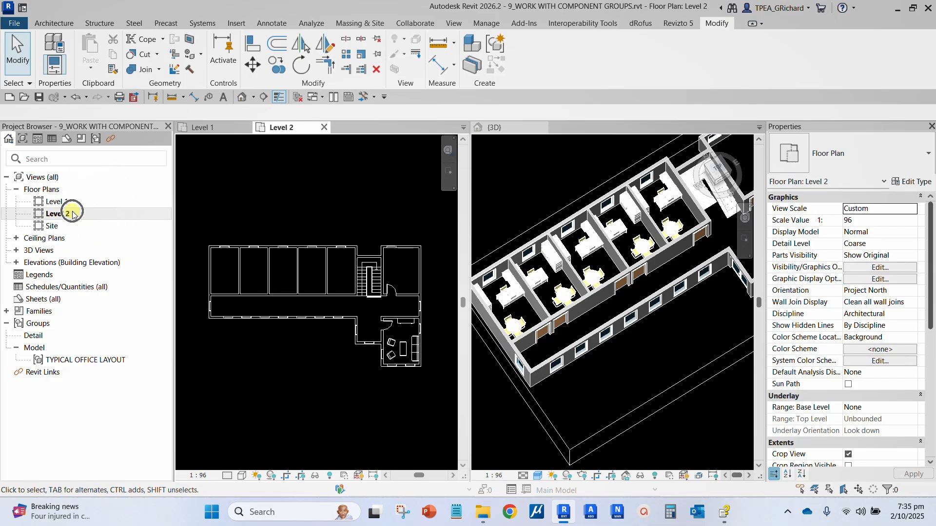
{"action": "double_click", "coordinate": [58, 201]}
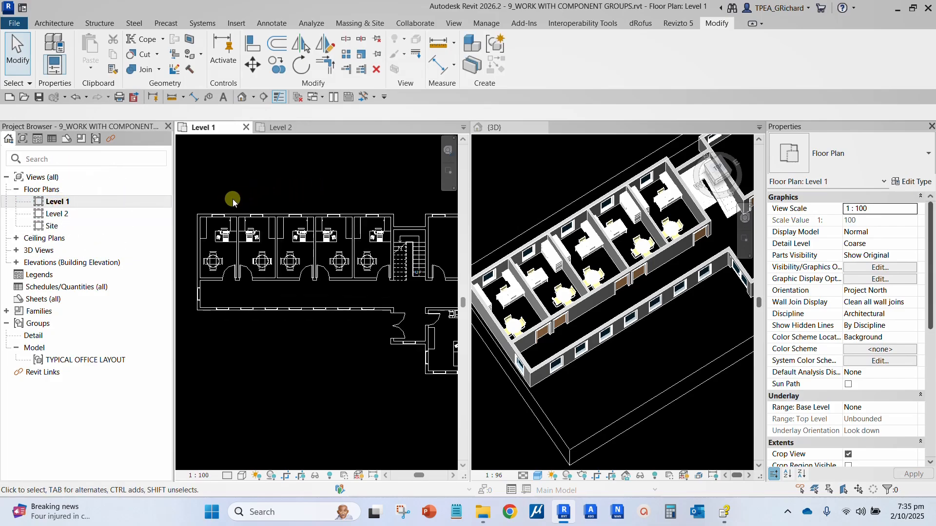
- Copy the TYPICAL OFFICE LAYOUT groups of all five Level 1 offices to the clipboard
{"action": "left_click", "coordinate": [222, 237]}
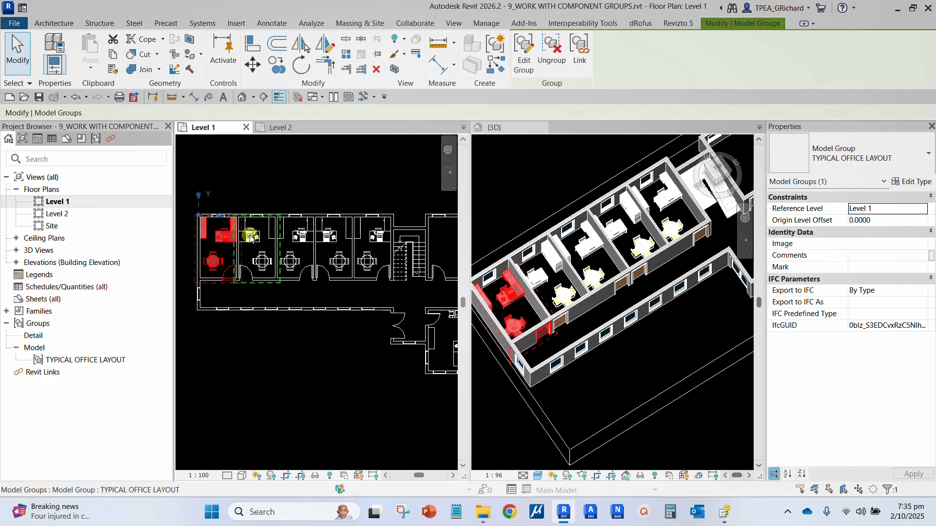
{"action": "left_click", "coordinate": [261, 231], "text": "ctrl"}
{"action": "left_click", "coordinate": [294, 235], "text": "ctrl"}
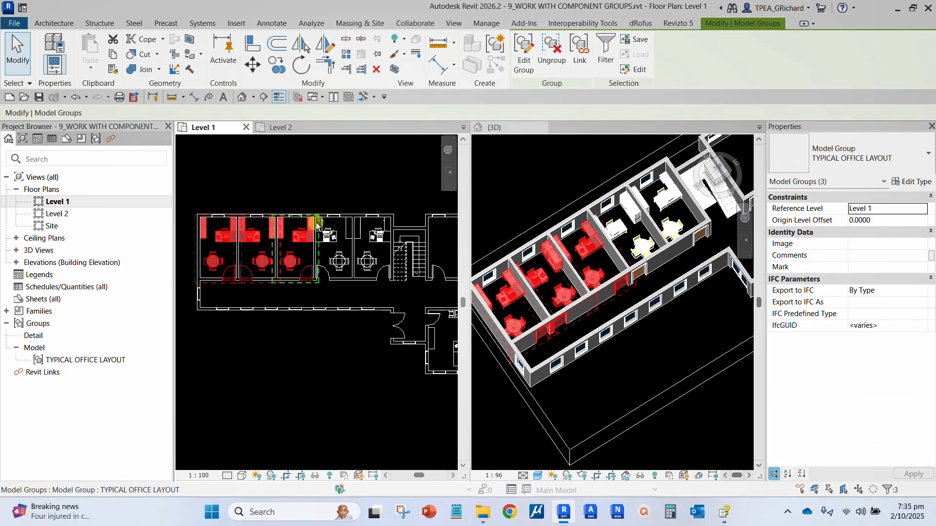
{"action": "left_click", "coordinate": [329, 237], "text": "ctrl"}
{"action": "left_click", "coordinate": [375, 239], "text": "ctrl"}
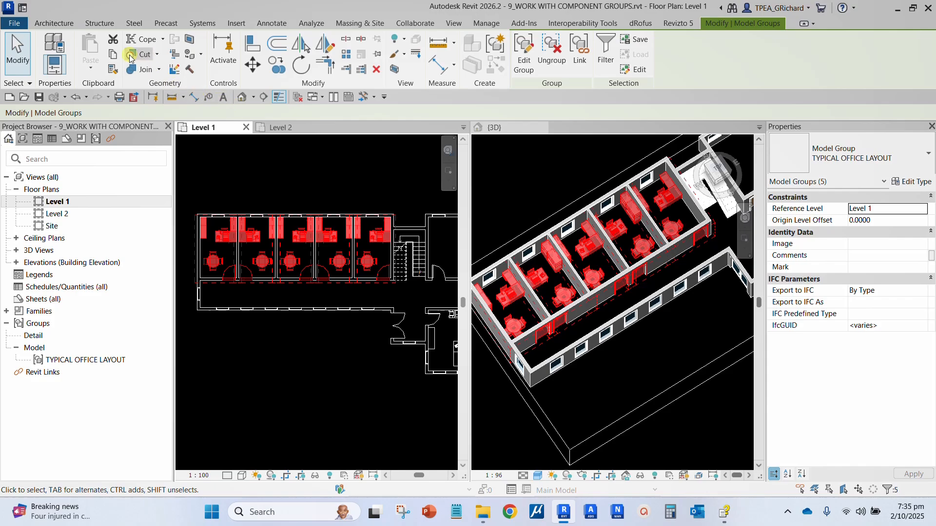
{"action": "left_click", "coordinate": [113, 58]}
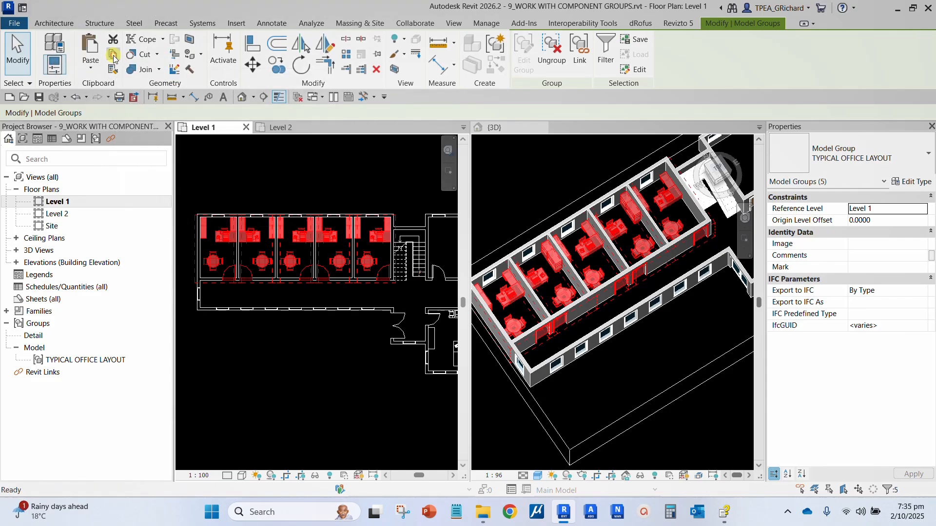
- Paste the copied office groups aligned to selected levels, choosing Level 2, and clear the selection
{"action": "left_click", "coordinate": [90, 68]}
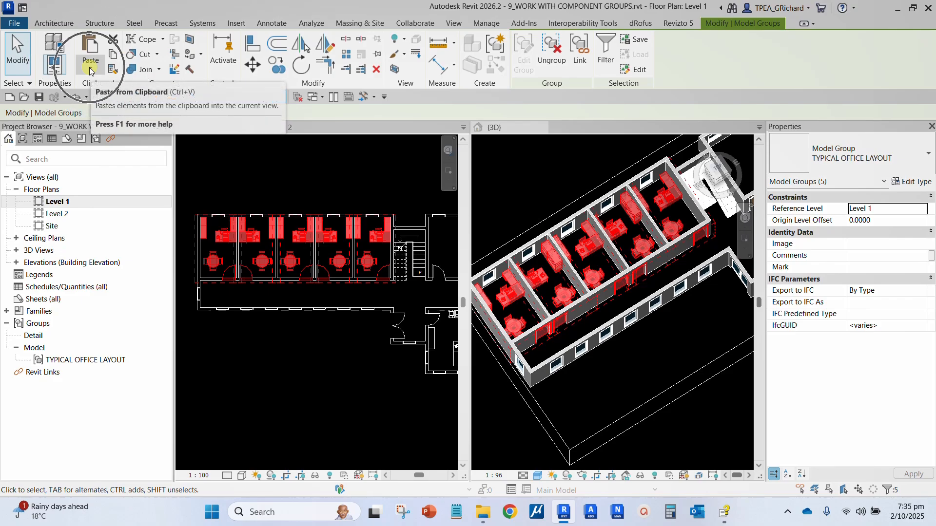
{"action": "left_click", "coordinate": [90, 71]}
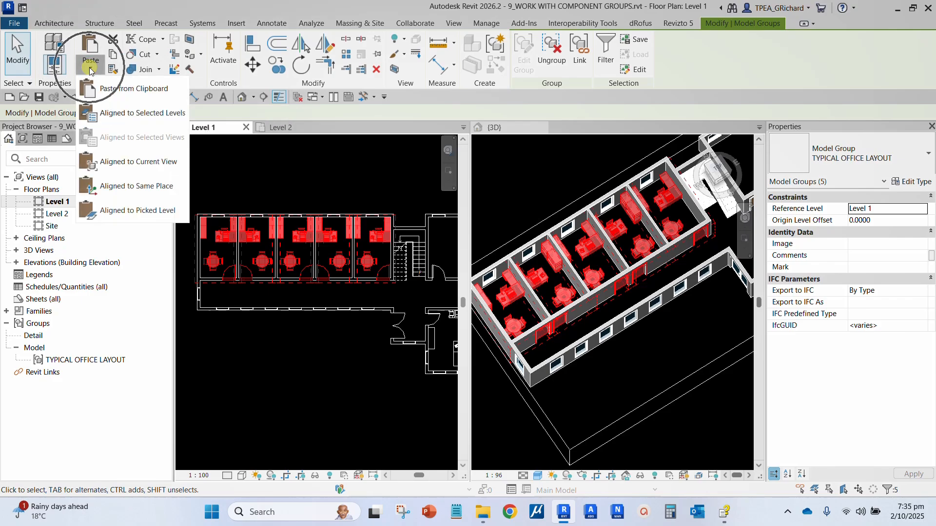
{"action": "left_click", "coordinate": [122, 114]}
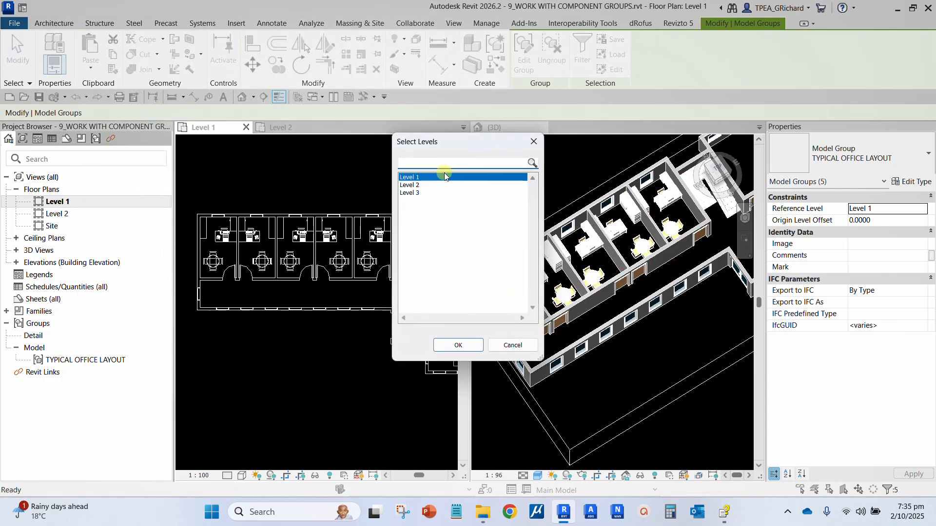
{"action": "left_click", "coordinate": [412, 185]}
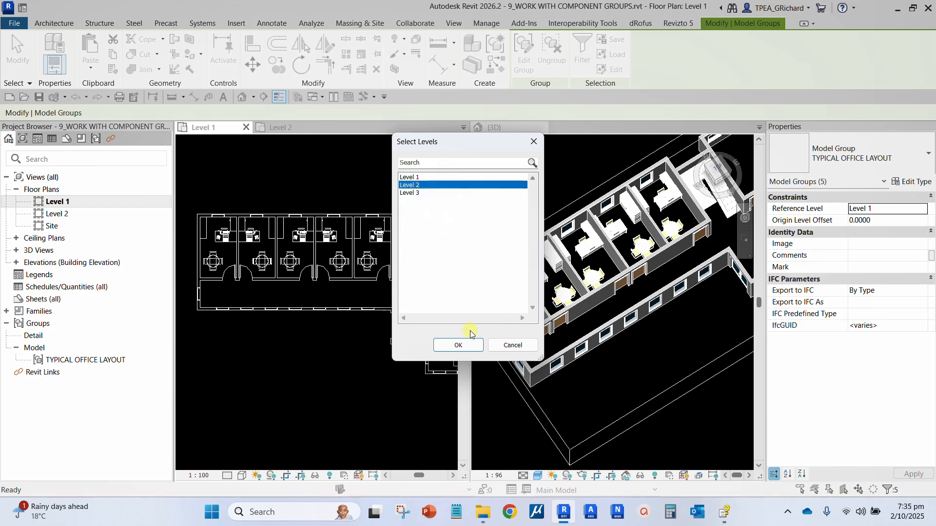
{"action": "left_click", "coordinate": [457, 346]}
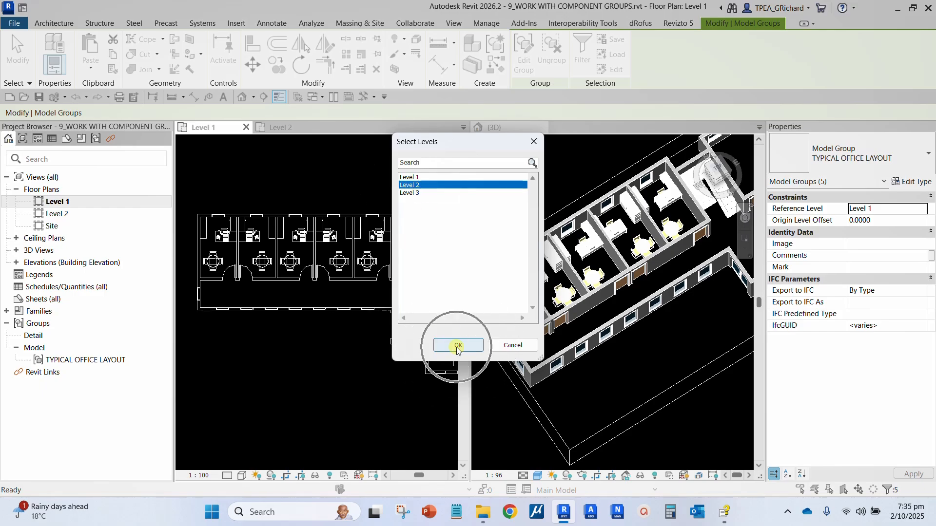
{"action": "left_click", "coordinate": [457, 346]}
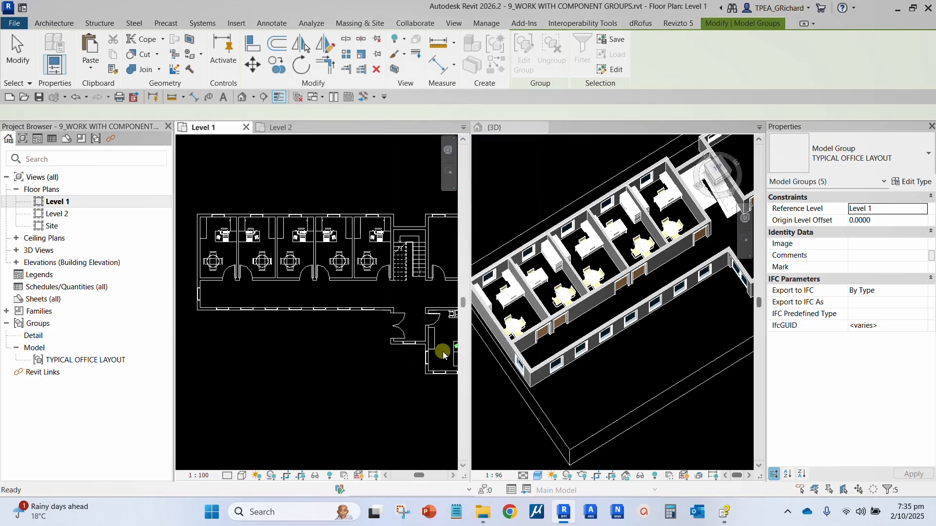
{"action": "left_click", "coordinate": [312, 174]}
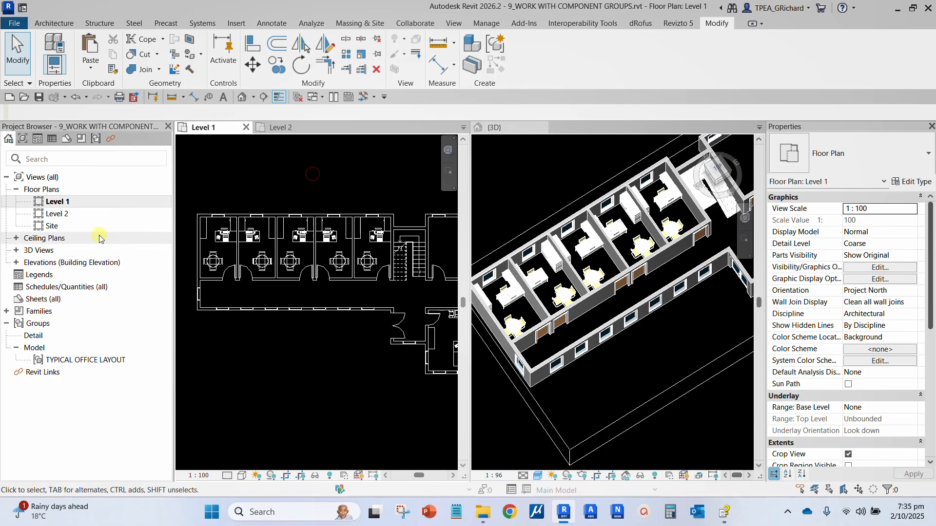
- Open the Level 2 floor plan and examine the pasted office groups
{"action": "left_click", "coordinate": [53, 216]}
{"action": "double_click", "coordinate": [52, 216]}
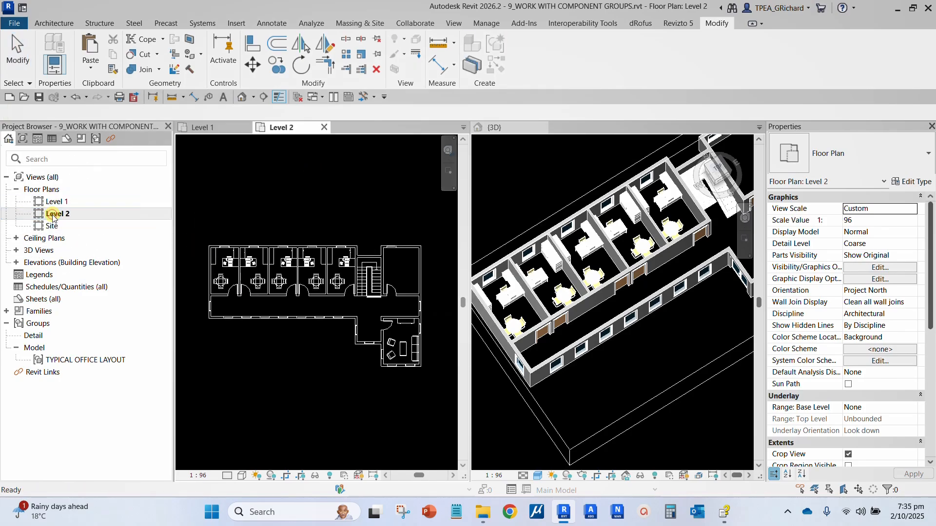
{"action": "scroll", "coordinate": [281, 285], "scroll_direction": "up", "scroll_amount": 3}
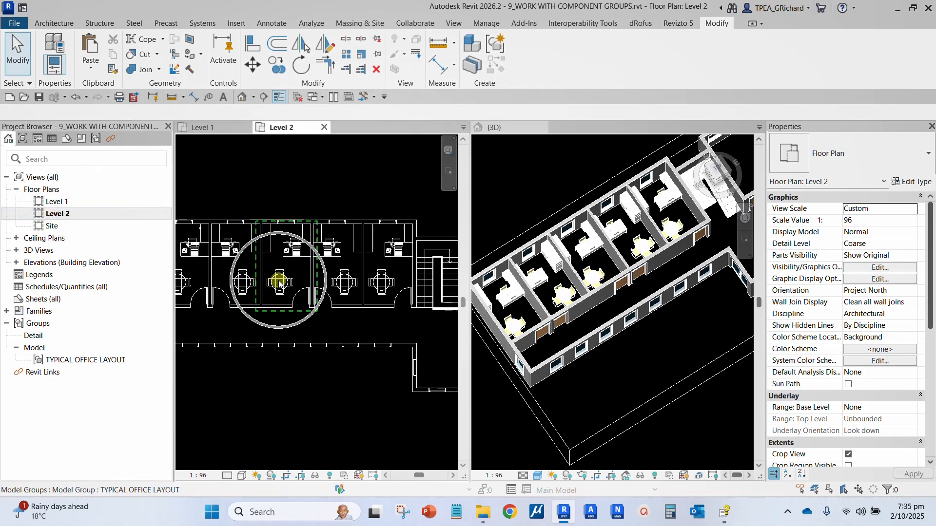
- Turn off the 3D view's section box and review the Level 2 offices in both the 3D view and the floor plan
{"action": "scroll", "coordinate": [557, 273], "scroll_direction": "down", "scroll_amount": 5}
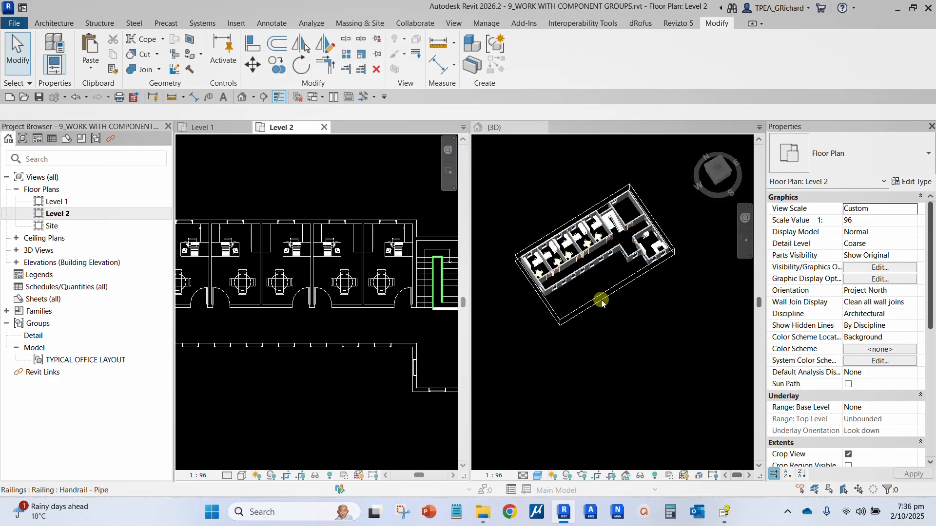
{"action": "left_click", "coordinate": [848, 419]}
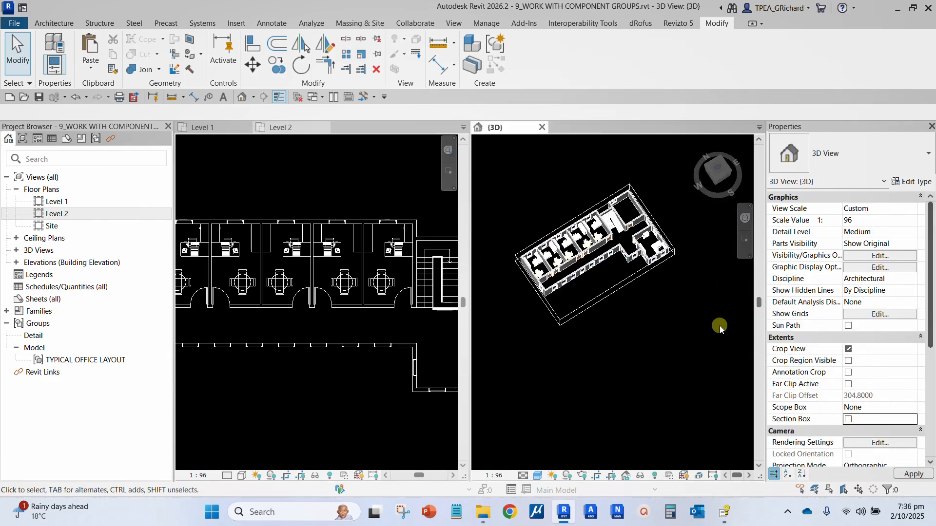
{"action": "scroll", "coordinate": [619, 242], "scroll_direction": "up", "scroll_amount": 5}
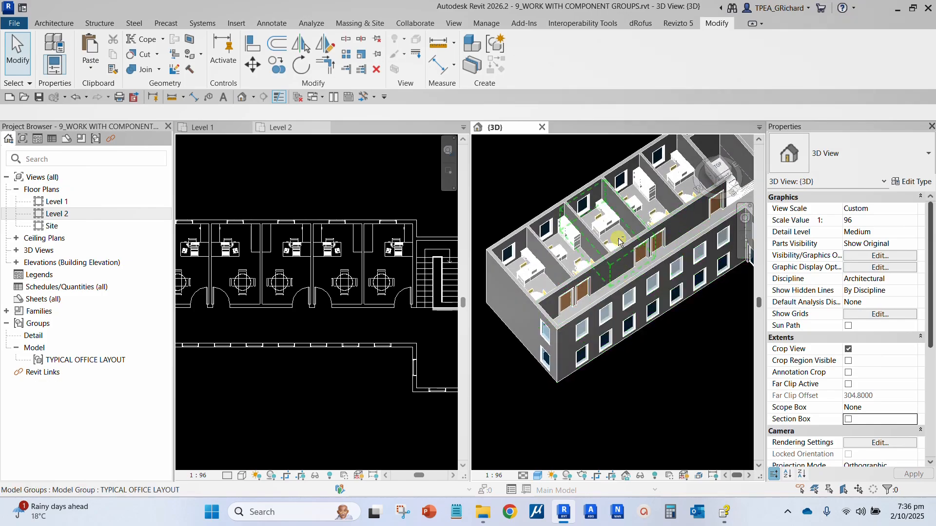
{"action": "scroll", "coordinate": [600, 229], "scroll_direction": "up", "scroll_amount": 3}
{"action": "scroll", "coordinate": [560, 253], "scroll_direction": "down", "scroll_amount": 2}
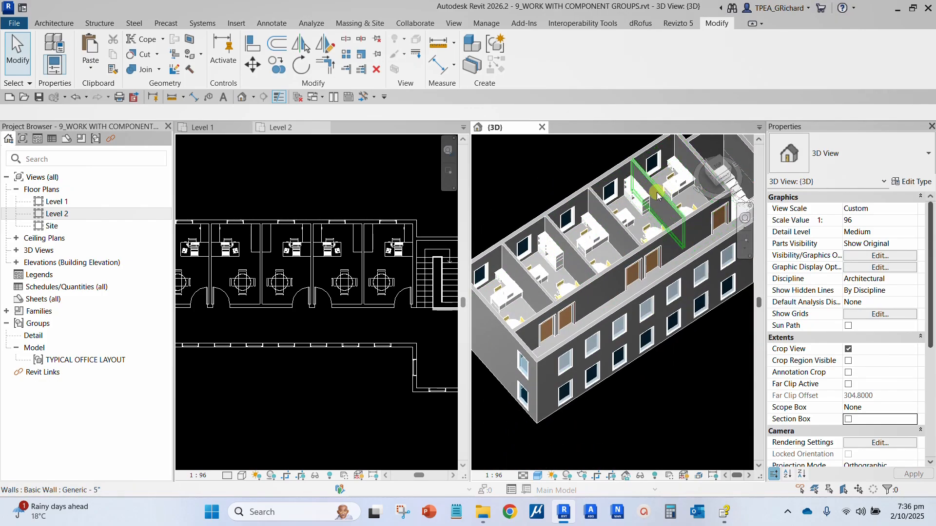
{"action": "scroll", "coordinate": [574, 277], "scroll_direction": "down", "scroll_amount": 2}
{"action": "middle_click_drag", "start_coordinate": [580, 278], "coordinate": [602, 276], "text": "shift"}
{"action": "scroll", "coordinate": [301, 197], "scroll_direction": "down", "scroll_amount": 3}
{"action": "left_click", "coordinate": [323, 185]}
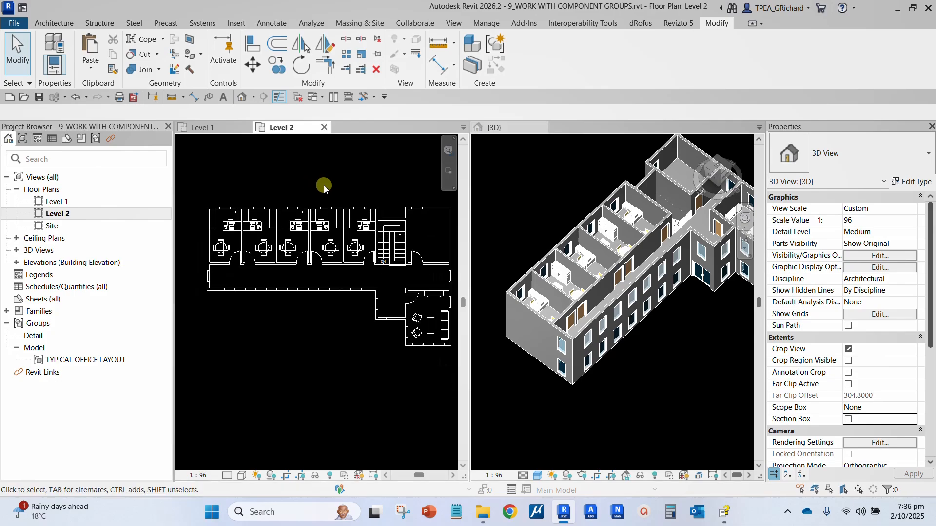
{"action": "middle_click_drag", "start_coordinate": [338, 190], "coordinate": [327, 191]}
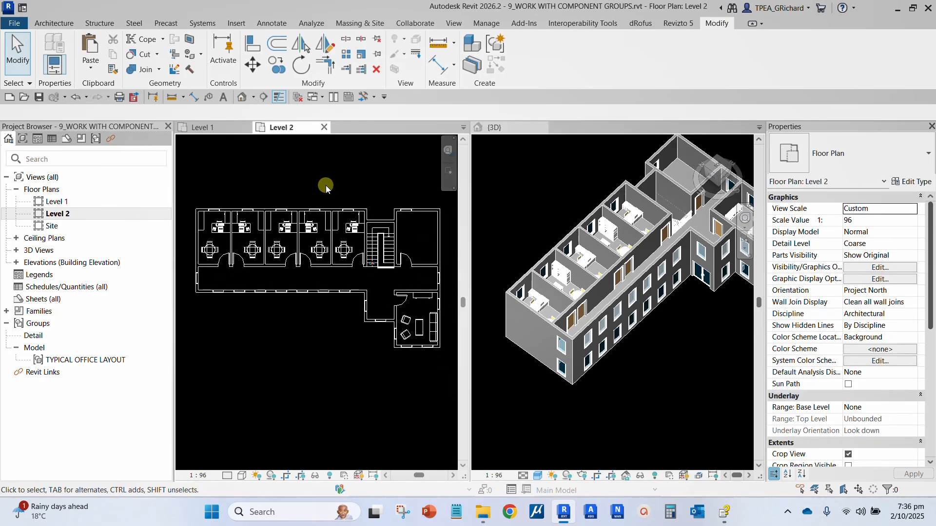